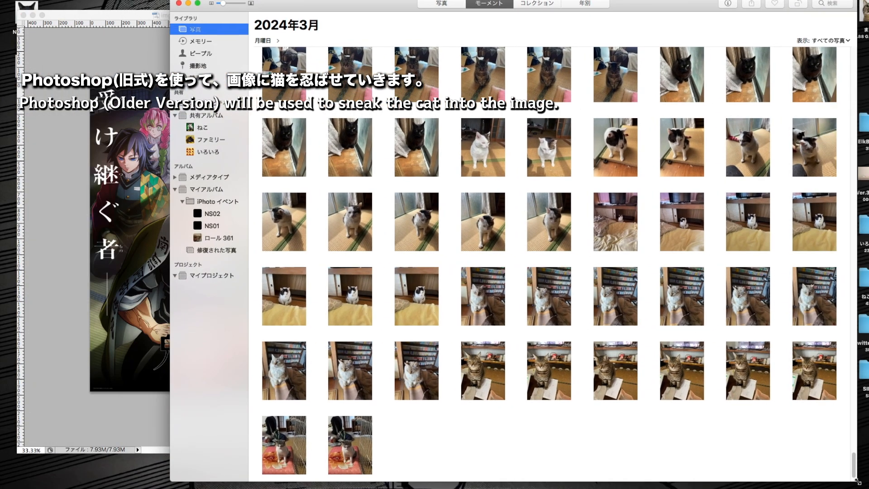
# Place the photo library beside the poster, open the dark tabby cat photo and bring up its export settings.
pyautogui.moveTo(856, 481); pyautogui.dragTo(727, 450)
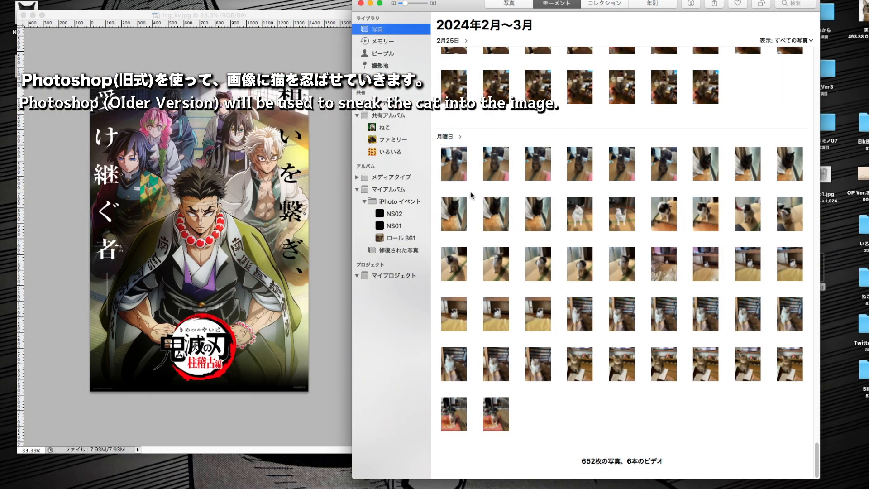
pyautogui.doubleClick(453, 163)
pyautogui.click(788, 235)
pyautogui.click(789, 236)
pyautogui.click(461, 236)
pyautogui.press('Right')
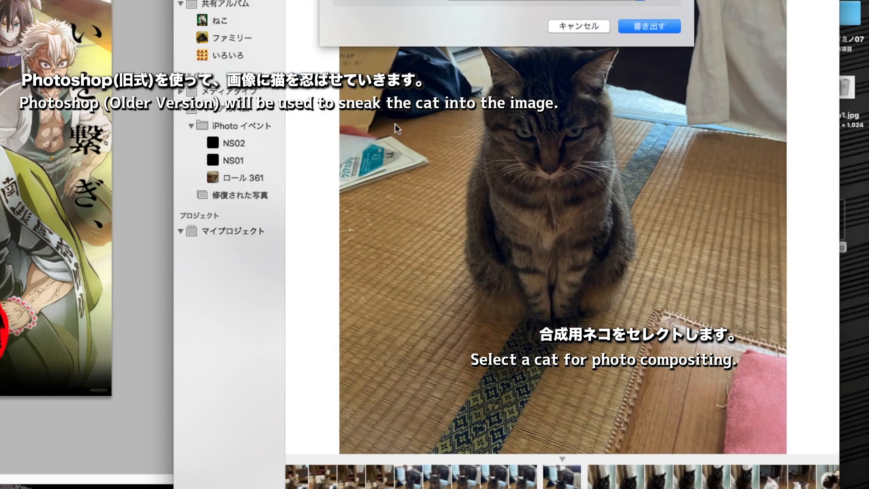
# Browse to the black cat by the window and export the photo to the desktop.
pyautogui.click(797, 175)
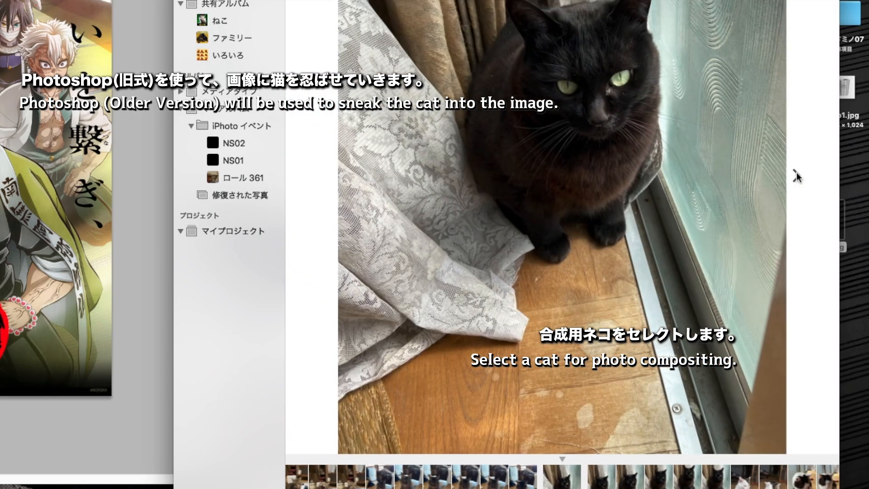
pyautogui.click(796, 175)
pyautogui.click(796, 176)
pyautogui.click(797, 176)
# Browse past the black cat photos and export the white cat on the tatami mat to the desktop.
pyautogui.click(768, 177)
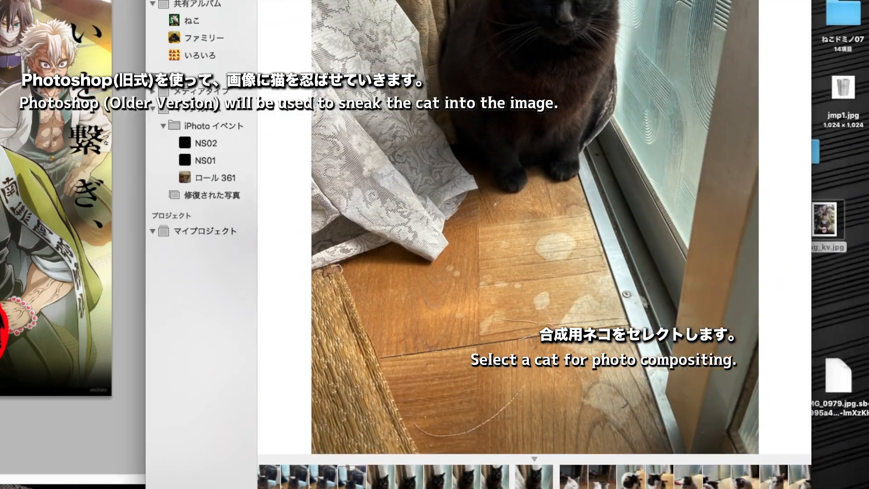
pyautogui.click(769, 178)
pyautogui.click(768, 177)
pyautogui.click(300, 176)
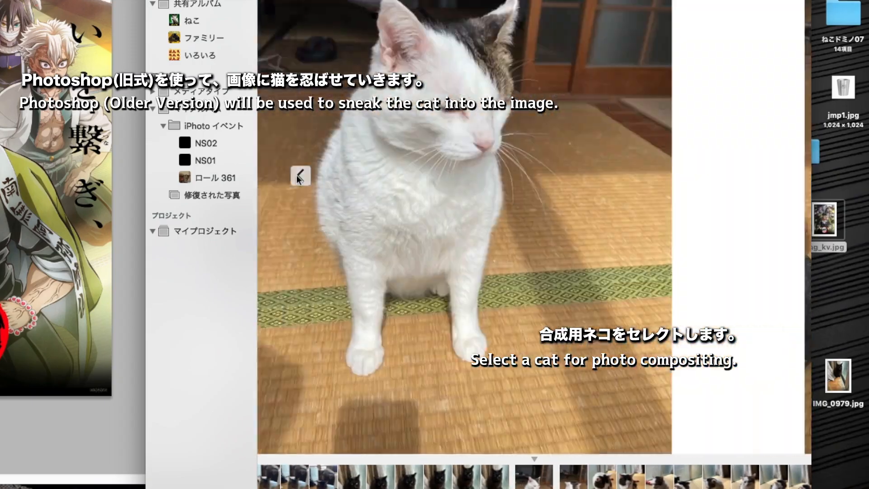
pyautogui.press('super+shift+e')
pyautogui.press('Return')
pyautogui.press('Return')
# Browse the following cat photos for a usable shot of the white cat with dark head patches on the tatami mat.
pyautogui.click(769, 176)
pyautogui.click(769, 176)
pyautogui.click(769, 176)
pyautogui.click(769, 176)
pyautogui.click(769, 177)
pyautogui.click(768, 176)
pyautogui.click(769, 176)
pyautogui.click(769, 177)
pyautogui.click(769, 176)
pyautogui.click(768, 176)
pyautogui.click(299, 175)
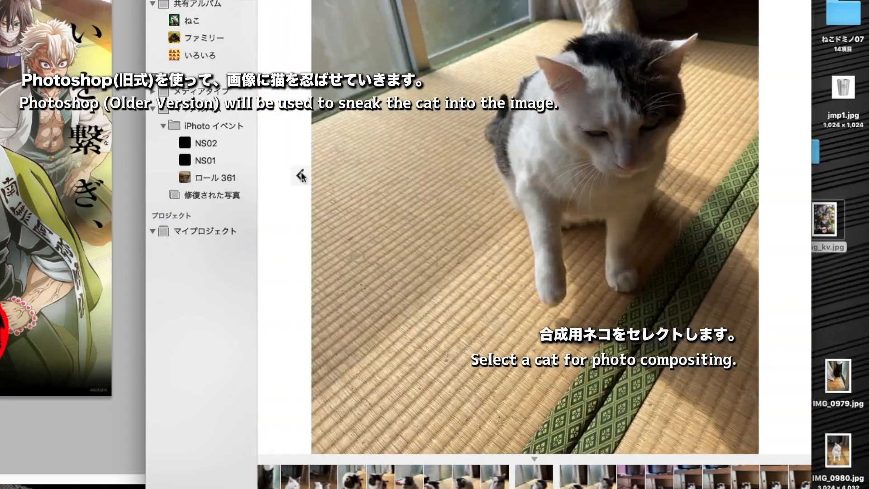
# Browse further through the library and compare the shots of the long-haired cat in front of the bookshelf.
pyautogui.click(769, 176)
pyautogui.click(768, 175)
pyautogui.click(769, 176)
pyautogui.click(769, 175)
pyautogui.click(768, 176)
pyautogui.click(768, 176)
pyautogui.click(768, 176)
pyautogui.click(768, 175)
pyautogui.click(299, 176)
pyautogui.press('Right')
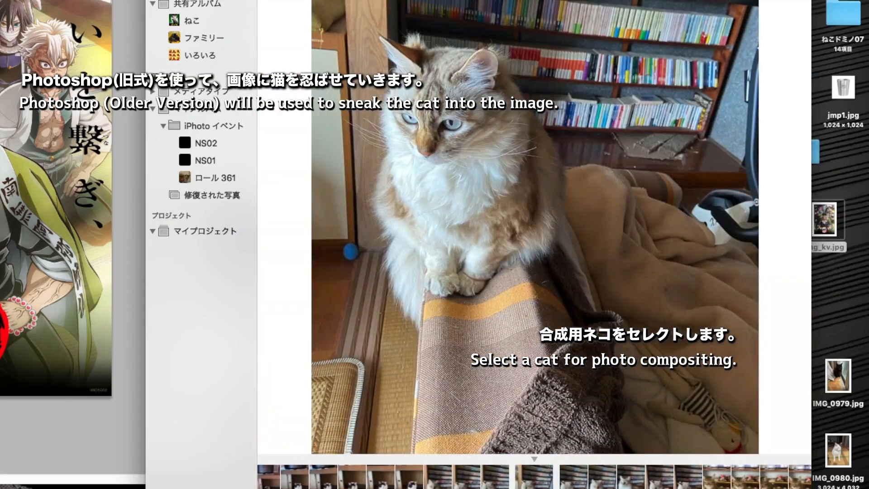
pyautogui.click(768, 176)
pyautogui.click(300, 177)
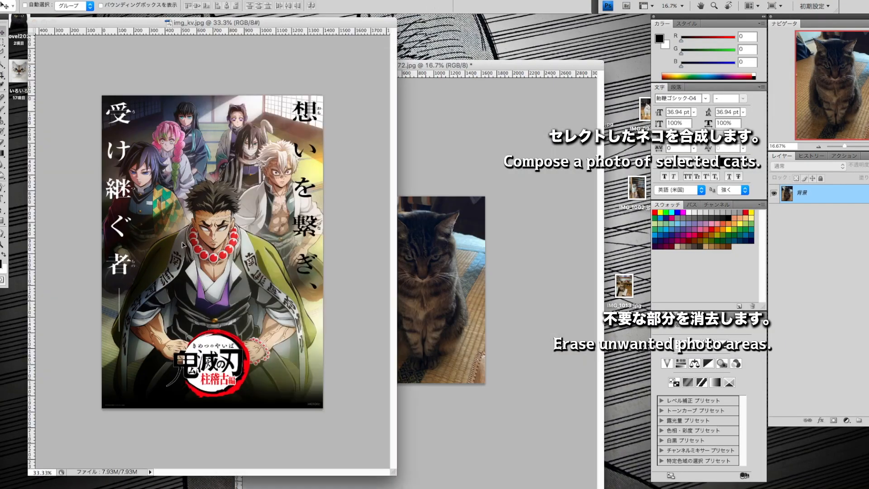
# In Photoshop, scale down the dark tabby cat layer and position it over the poster's central character.
pyautogui.press('super+t')
pyautogui.moveTo(50, 102); pyautogui.dragTo(139, 180)
pyautogui.moveTo(139, 383); pyautogui.dragTo(130, 419)
pyautogui.moveTo(164, 254); pyautogui.dragTo(156, 236)
pyautogui.press('Return')
# Close the source photo IMG_0972.jpg without saving its changes.
pyautogui.click(430, 135)
pyautogui.press('super+w')
pyautogui.click(429, 135)
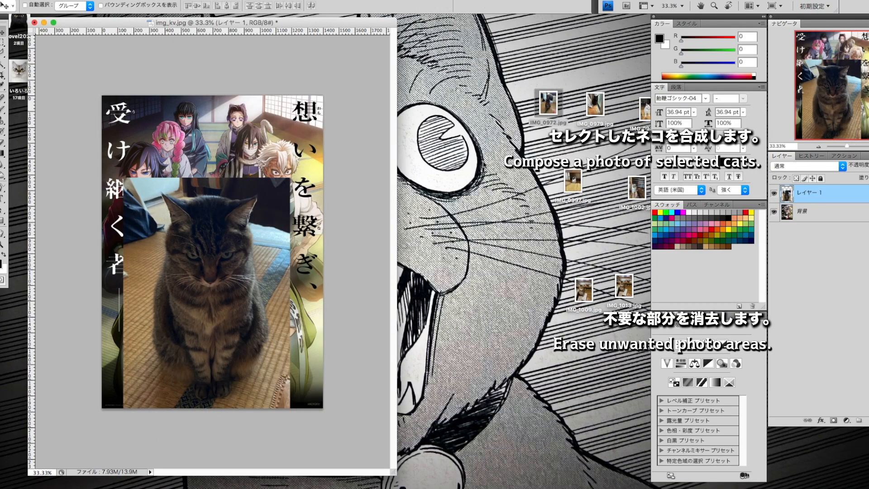
# Erase the photo background around the dark tabby cat with the Eraser tool.
pyautogui.click(3, 142)
pyautogui.click(39, 6)
pyautogui.moveTo(129, 198)
pyautogui.mouseDown()
pyautogui.moveTo(153, 176)
pyautogui.moveTo(119, 290)
pyautogui.moveTo(120, 377)
pyautogui.mouseUp()
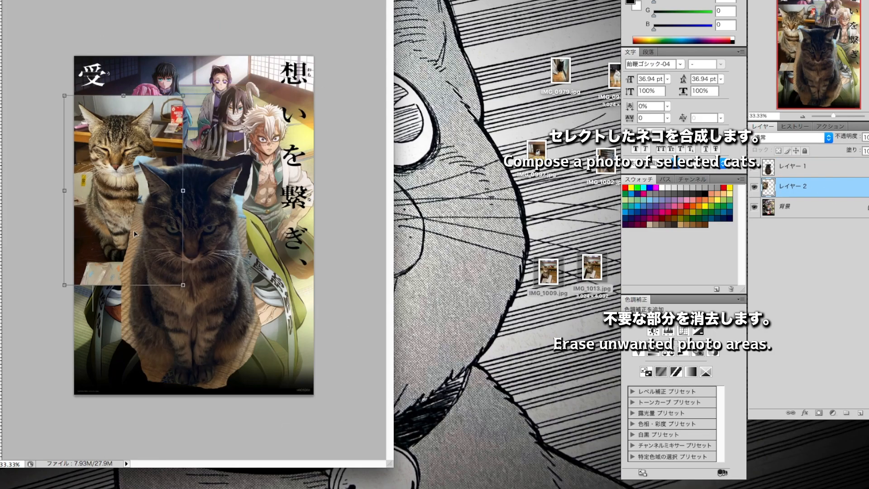
# Scale the squinting tabby cat on レイヤー 2 and place it over the character on the poster's left side.
pyautogui.moveTo(72, 104); pyautogui.dragTo(62, 98)
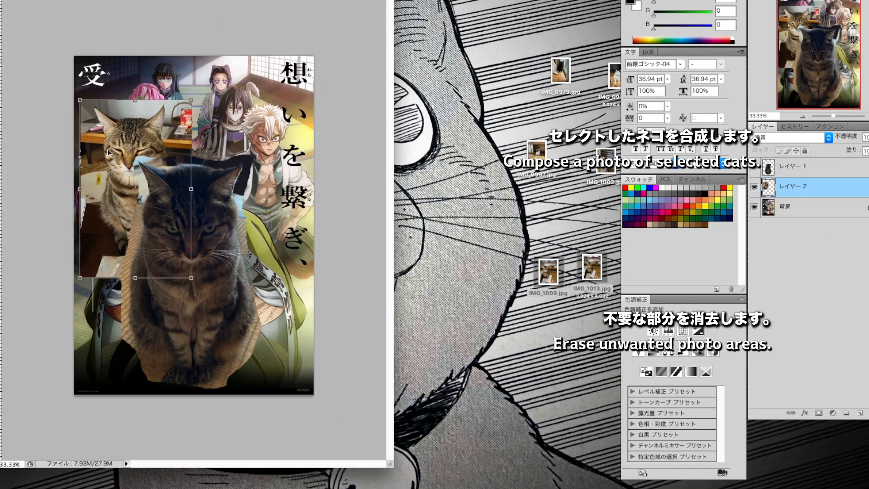
pyautogui.moveTo(62, 97); pyautogui.dragTo(69, 106)
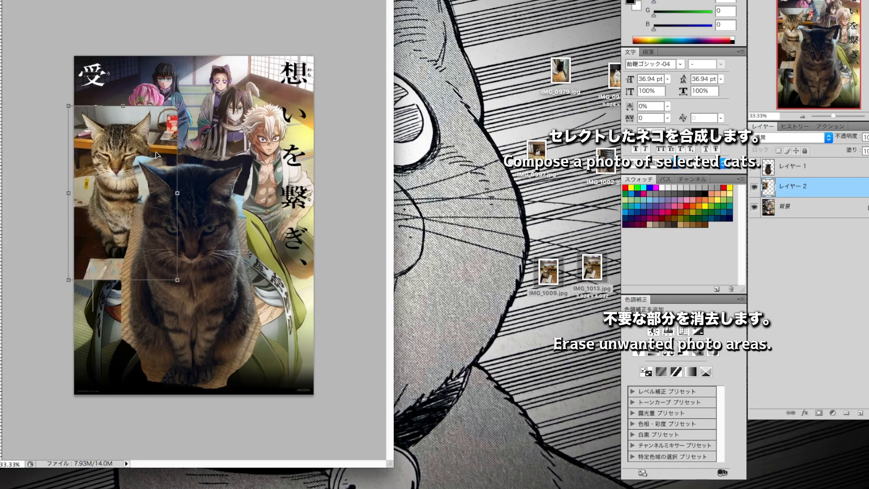
pyautogui.press('Return')
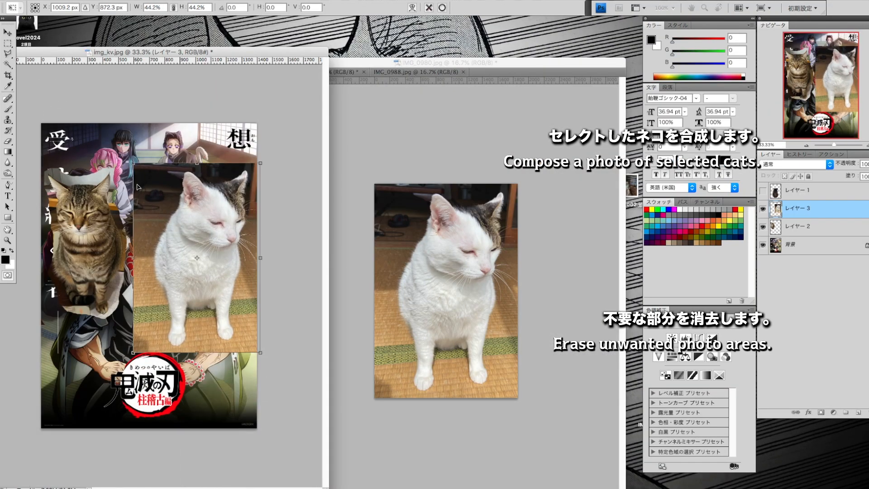
# Scale down the white cat over the poster's right side, close its source photo and get the Eraser ready for trimming.
pyautogui.moveTo(133, 163); pyautogui.dragTo(156, 198)
pyautogui.moveTo(189, 266); pyautogui.dragTo(167, 215)
pyautogui.press('Return')
pyautogui.click(364, 72)
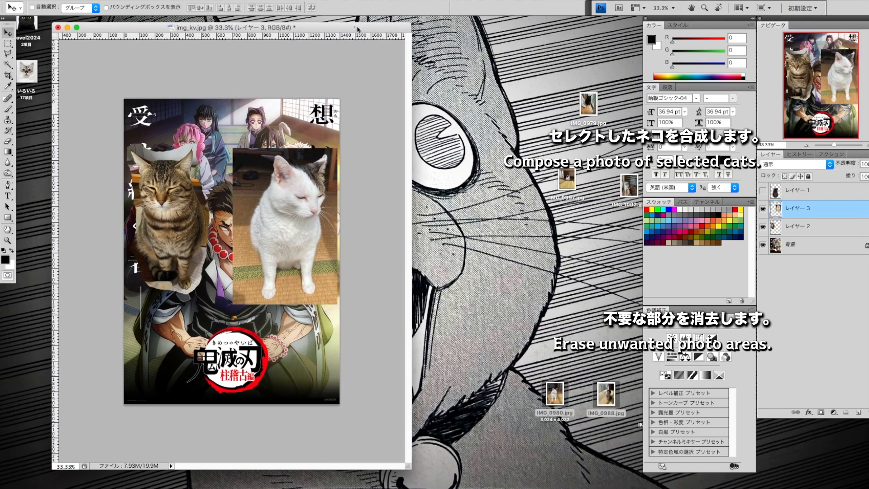
pyautogui.press('e')
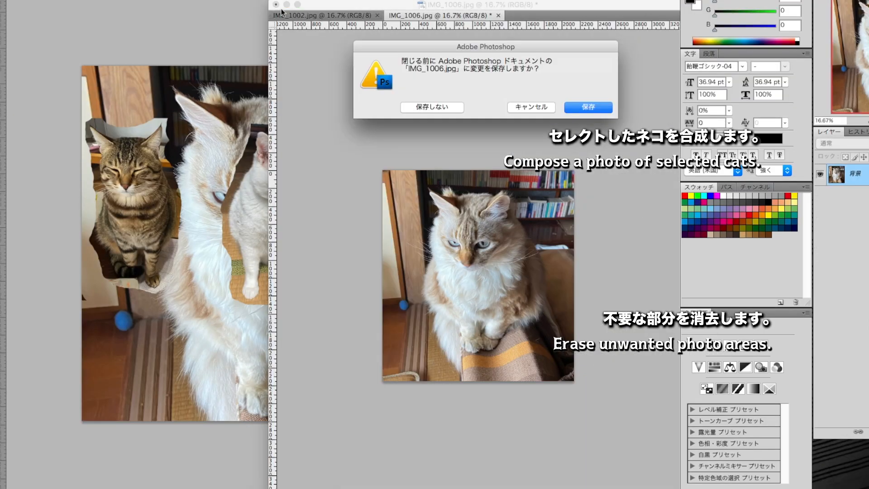
# Discard the changes to IMG_1006.jpg, fit the long-haired cat at the poster's upper left and hide レイヤー 2 and レイヤー 3.
pyautogui.click(416, 106)
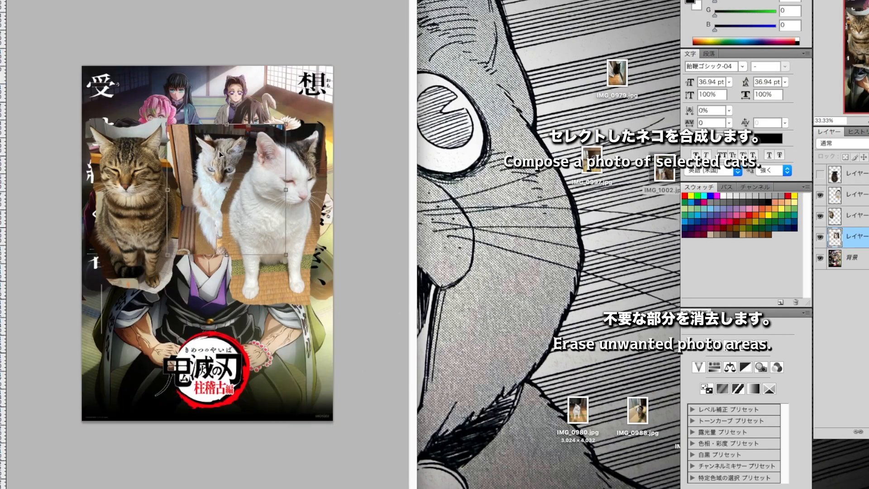
pyautogui.moveTo(219, 151); pyautogui.dragTo(175, 127)
pyautogui.moveTo(216, 88); pyautogui.dragTo(218, 86)
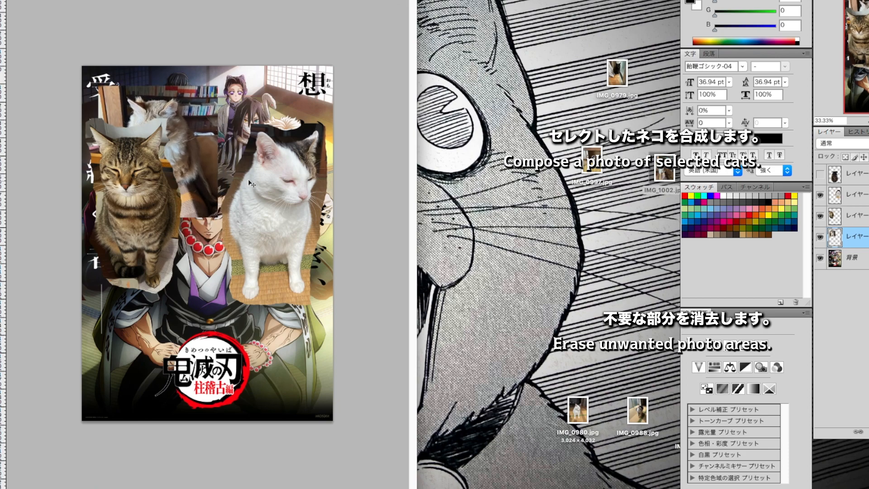
pyautogui.click(820, 216)
pyautogui.click(820, 195)
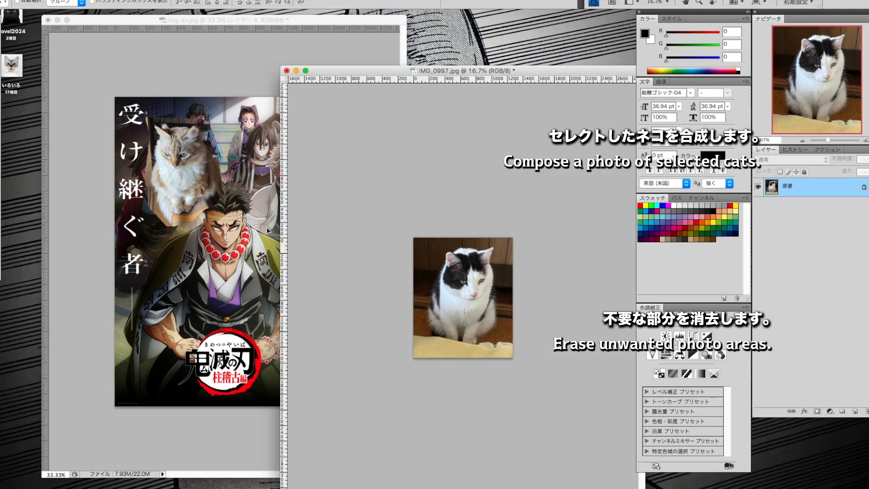
# Copy the black-and-white cat photo into the poster and close IMG_0997.jpg without saving.
pyautogui.moveTo(466, 272); pyautogui.dragTo(194, 330)
pyautogui.press('super+w')
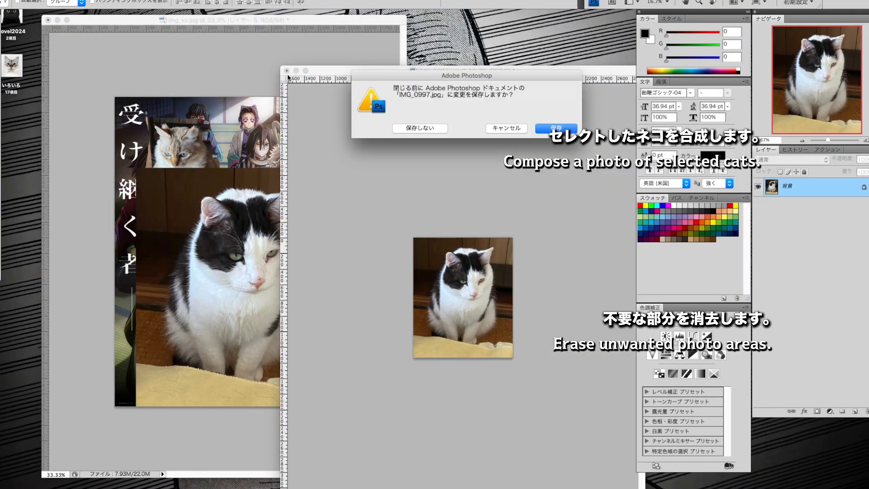
pyautogui.click(374, 128)
# Scale down the black-and-white cat, place it over the characters at the upper right and switch to the Eraser.
pyautogui.moveTo(267, 267); pyautogui.dragTo(253, 151)
pyautogui.moveTo(217, 112); pyautogui.dragTo(229, 127)
pyautogui.moveTo(262, 166); pyautogui.dragTo(253, 154)
pyautogui.press('Return')
pyautogui.press('e')
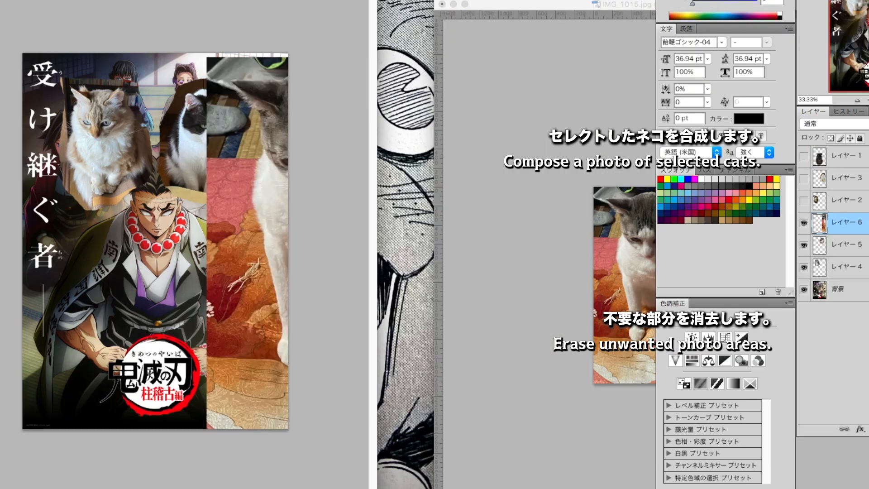
# Shrink the grey-and-white cat on レイヤー 6 onto the character at the poster's top centre and close IMG_1015.jpg.
pyautogui.press('super+t')
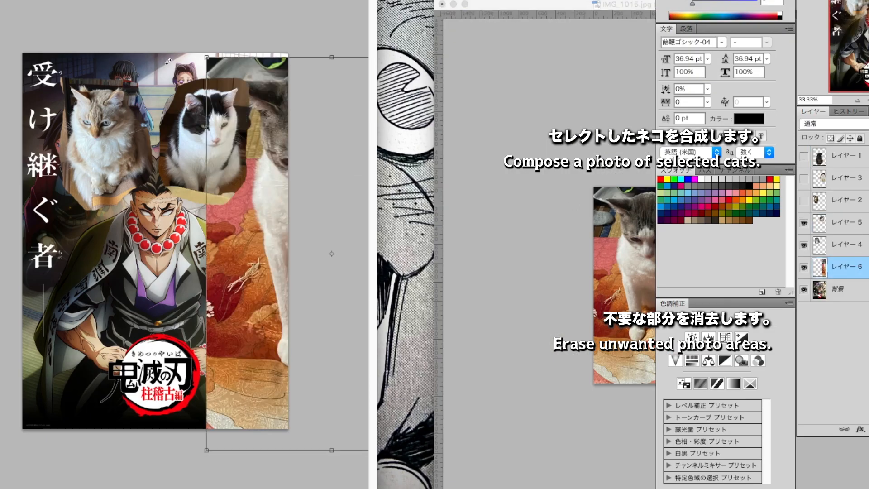
pyautogui.moveTo(369, 55); pyautogui.dragTo(216, 55)
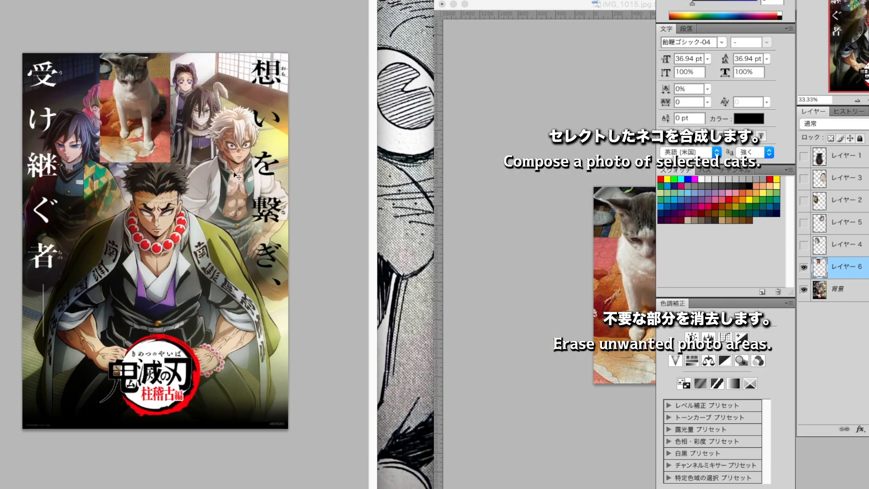
pyautogui.moveTo(236, 175); pyautogui.dragTo(276, 177)
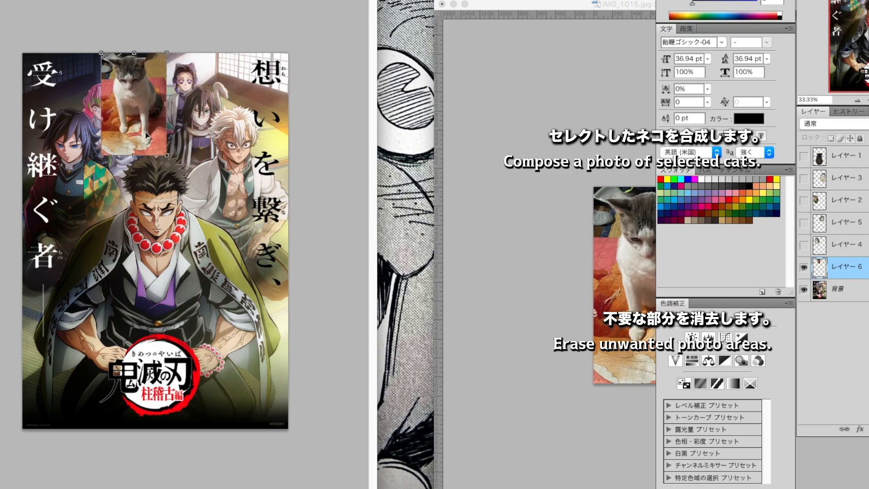
pyautogui.click(442, 4)
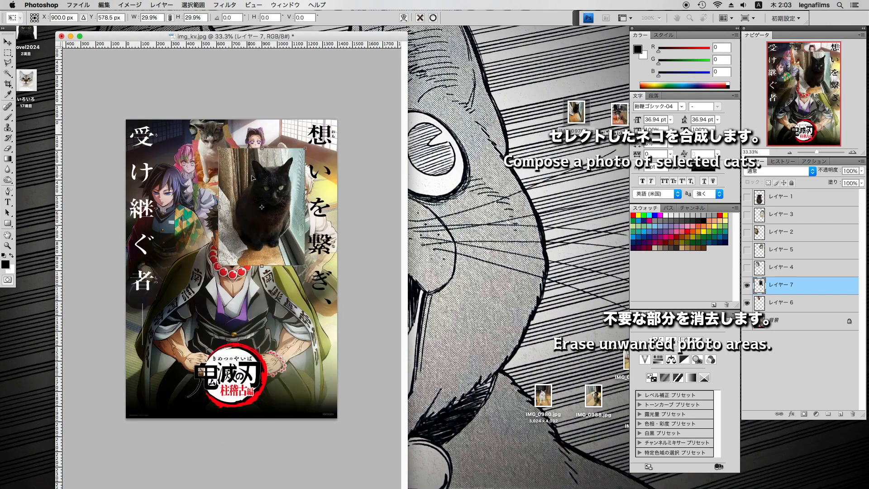
# Fit the black cat on レイヤー 7 beside the grey-and-white cat at the poster's top and switch to the Eraser.
pyautogui.moveTo(264, 208)
pyautogui.mouseDown()
pyautogui.moveTo(254, 161)
pyautogui.moveTo(269, 147)
pyautogui.moveTo(230, 130)
pyautogui.mouseUp()
pyautogui.click(433, 18)
pyautogui.click(8, 149)
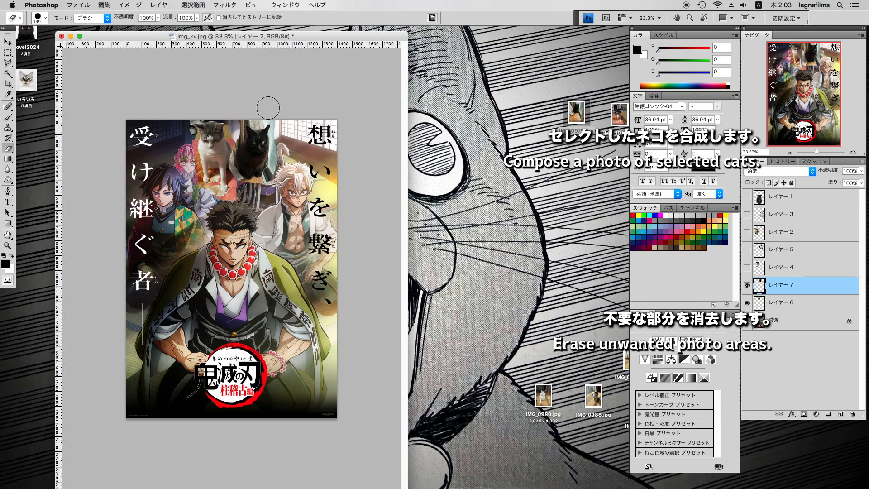
# Show all the hidden cat layers, from レイヤー 1 down to レイヤー 4.
pyautogui.moveTo(746, 196); pyautogui.dragTo(747, 267)
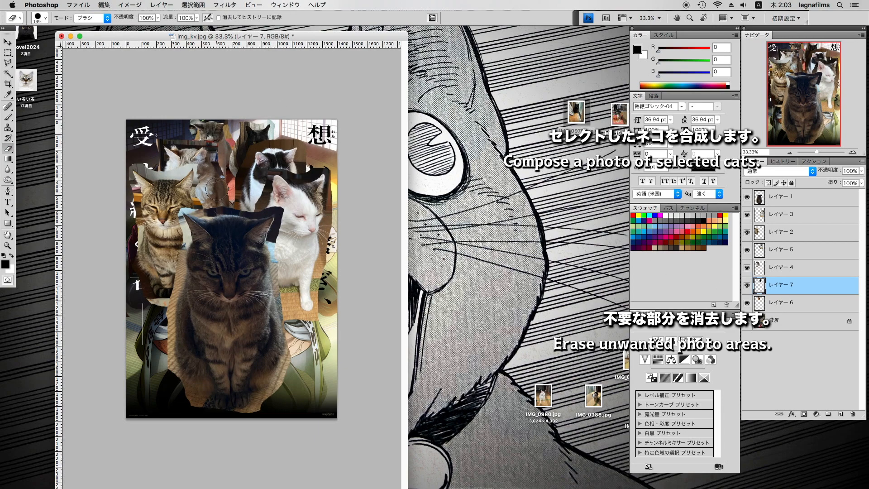
pyautogui.moveTo(85, 40); pyautogui.dragTo(63, 35)
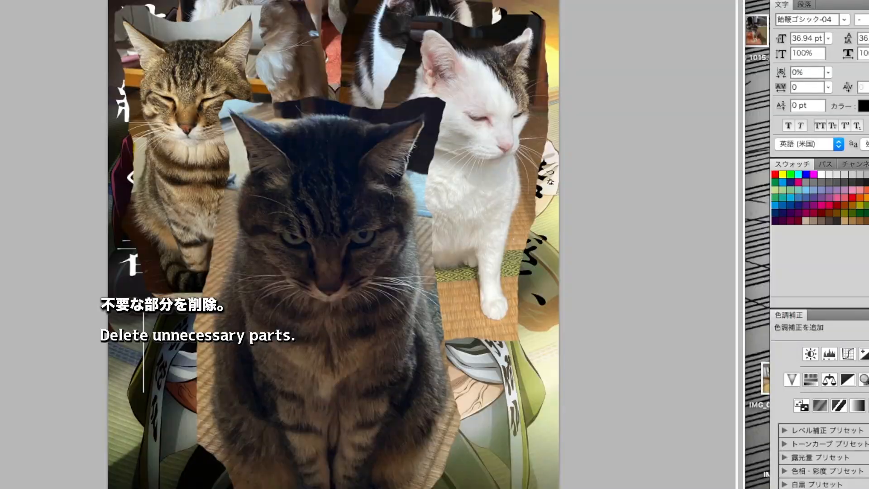
# On the mask of レイヤー 1 のコピー, paint out the background beside the dark tabby's left-hand ear, adjusting the brush diameter.
pyautogui.scroll(10, 24, 74)
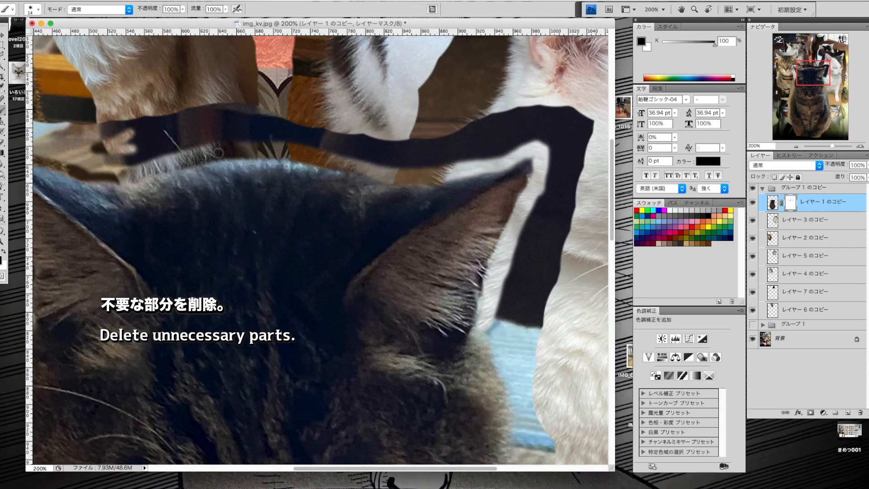
pyautogui.hscroll(-5, 218, 153)
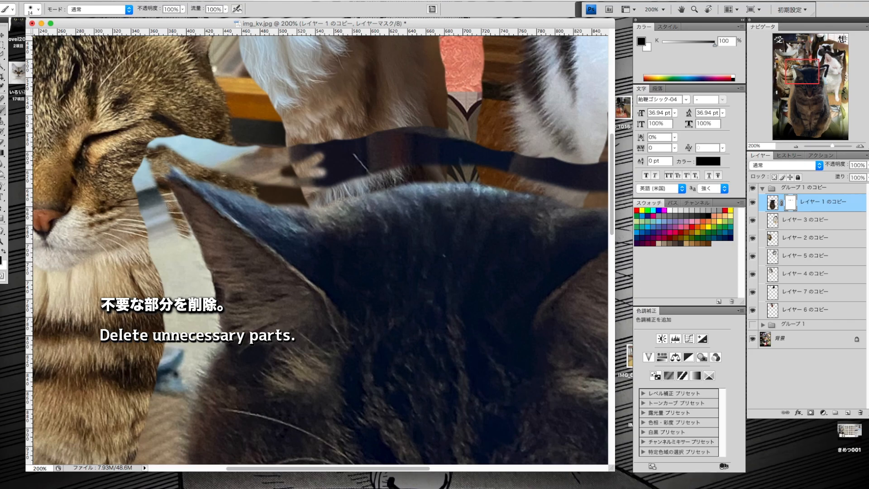
pyautogui.moveTo(211, 292); pyautogui.dragTo(215, 339)
pyautogui.click(38, 9)
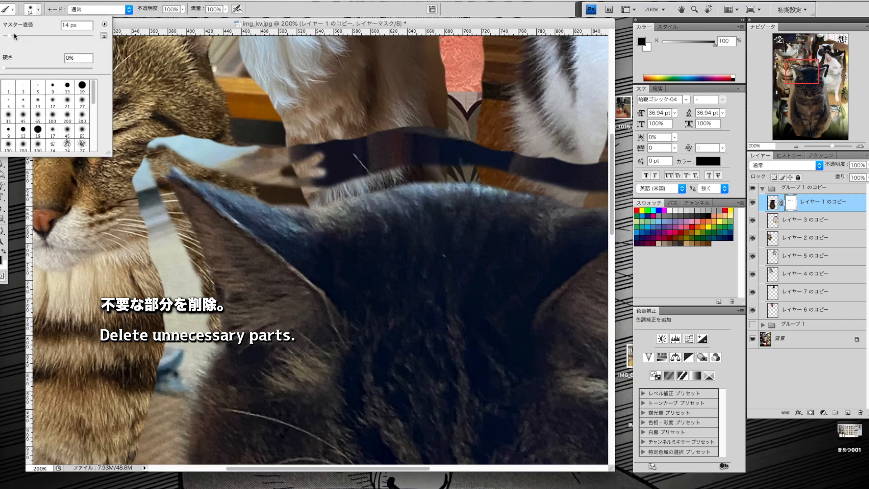
pyautogui.moveTo(15, 36); pyautogui.dragTo(18, 37)
pyautogui.moveTo(201, 333); pyautogui.dragTo(208, 351)
# Paint out the leftover background along both sides of the dark tabby's head on the layer mask.
pyautogui.moveTo(813, 94); pyautogui.dragTo(798, 83)
pyautogui.moveTo(240, 233)
pyautogui.mouseDown()
pyautogui.moveTo(232, 387)
pyautogui.moveTo(219, 423)
pyautogui.mouseUp()
pyautogui.moveTo(215, 418)
pyautogui.mouseDown()
pyautogui.moveTo(280, 255)
pyautogui.moveTo(248, 441)
pyautogui.mouseUp()
pyautogui.moveTo(794, 93); pyautogui.dragTo(815, 80)
pyautogui.moveTo(436, 222); pyautogui.dragTo(471, 376)
# Enlarge the brush to 41 px and mask out the remaining background around the dark tabby's body and right-hand ear.
pyautogui.click(38, 9)
pyautogui.moveTo(22, 35); pyautogui.dragTo(26, 36)
pyautogui.moveTo(815, 79); pyautogui.dragTo(798, 128)
pyautogui.press('super+minus')
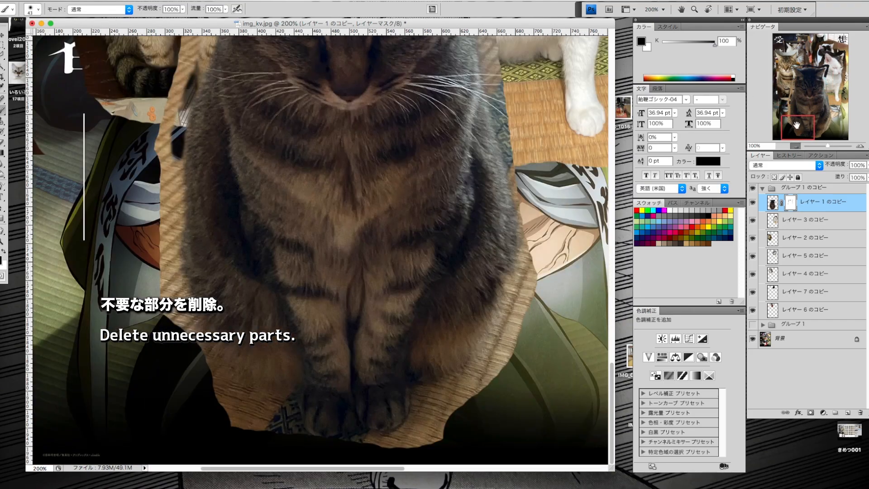
pyautogui.moveTo(174, 125); pyautogui.dragTo(172, 160)
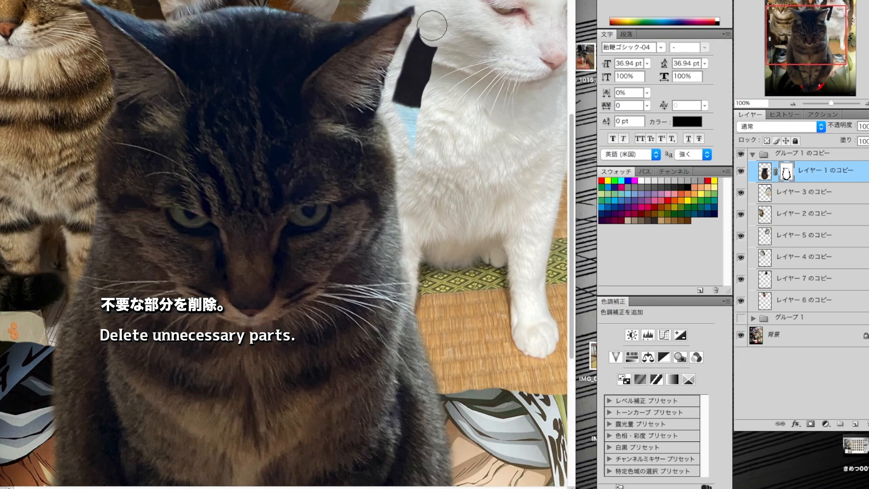
pyautogui.moveTo(432, 26); pyautogui.dragTo(425, 176)
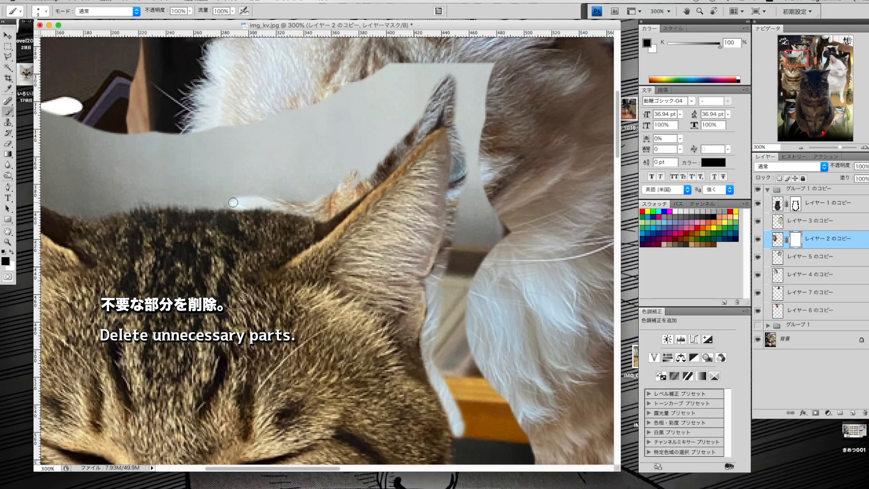
# On the mask of レイヤー 2 のコピー, reduce the brush diameter and paint out the background around the brown tabby's left-hand ear.
pyautogui.hscroll(-10, 134, 206)
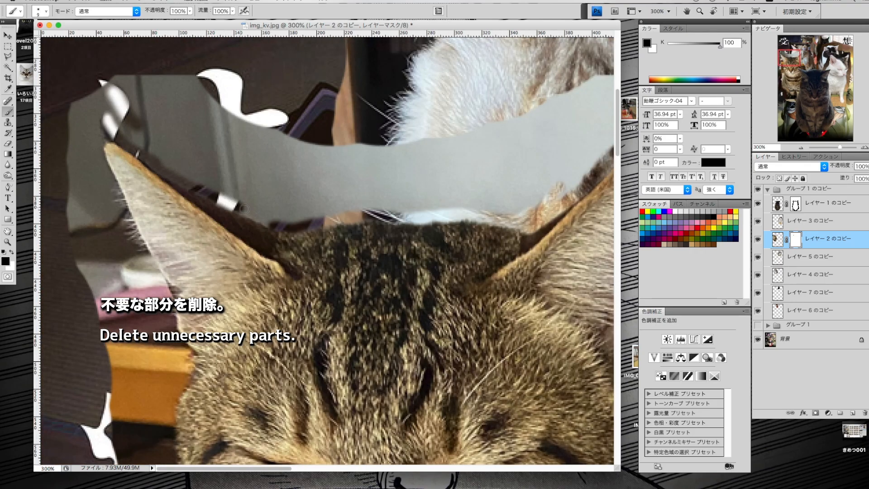
pyautogui.press('[')
pyautogui.press('[')
pyautogui.press('[')
pyautogui.press('[')
pyautogui.click(108, 181)
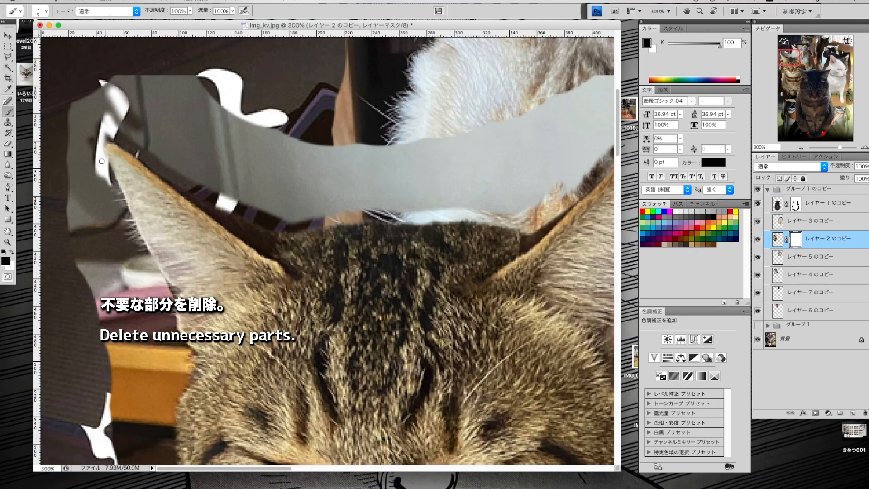
# Enlarge the brush and mask out the background along the brown tabby's left-hand cheek, chest and lower body.
pyautogui.press(']')
pyautogui.press(']')
pyautogui.press(']')
pyautogui.press(']')
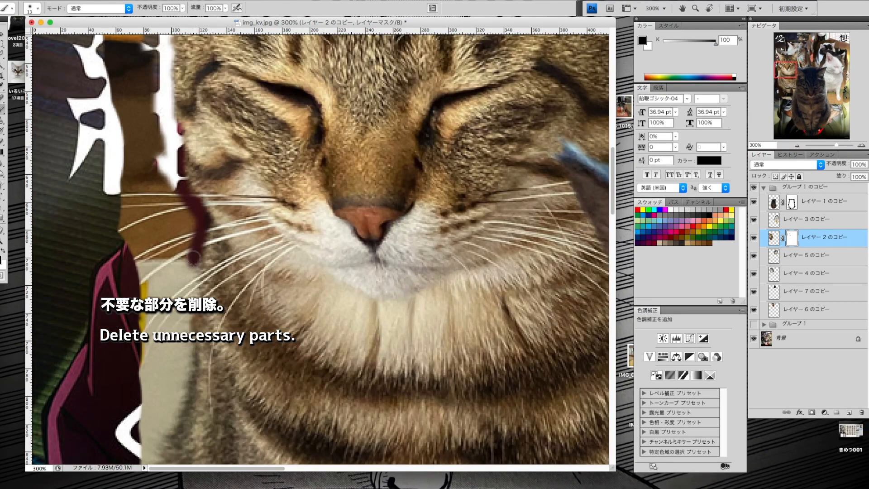
pyautogui.moveTo(173, 405)
pyautogui.mouseDown()
pyautogui.moveTo(158, 448)
pyautogui.moveTo(191, 230)
pyautogui.mouseUp()
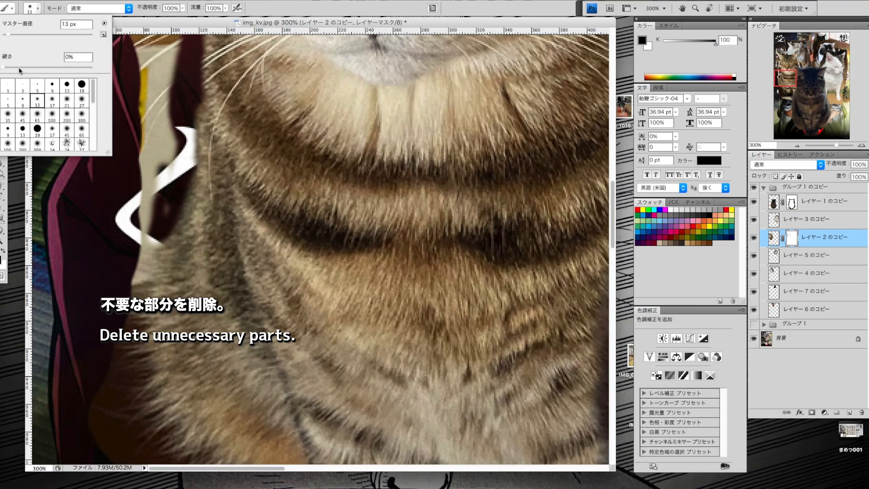
pyautogui.moveTo(145, 290); pyautogui.dragTo(158, 100)
pyautogui.moveTo(136, 317); pyautogui.dragTo(127, 452)
pyautogui.moveTo(785, 81); pyautogui.dragTo(785, 94)
pyautogui.moveTo(100, 208)
pyautogui.mouseDown()
pyautogui.moveTo(168, 257)
pyautogui.moveTo(176, 322)
pyautogui.mouseUp()
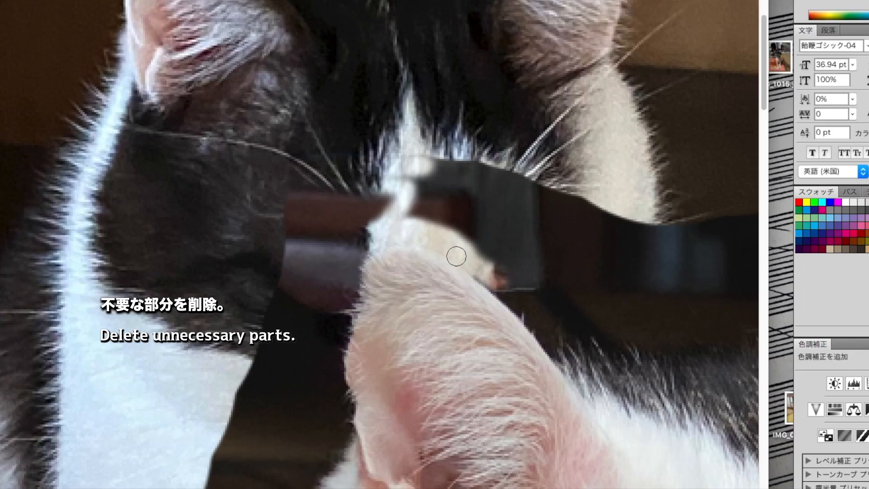
# On the mask of レイヤー 3 のコピー, paint out the background around the white cat's ears and the top of its head.
pyautogui.moveTo(394, 208)
pyautogui.mouseDown()
pyautogui.moveTo(462, 319)
pyautogui.moveTo(318, 237)
pyautogui.moveTo(310, 303)
pyautogui.mouseUp()
pyautogui.moveTo(339, 335)
pyautogui.mouseDown()
pyautogui.moveTo(346, 412)
pyautogui.moveTo(324, 453)
pyautogui.mouseUp()
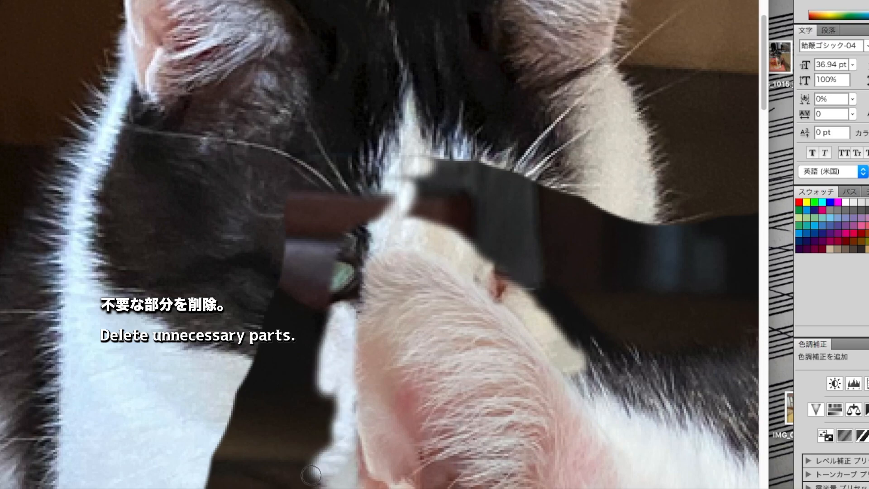
pyautogui.moveTo(324, 452); pyautogui.dragTo(312, 486)
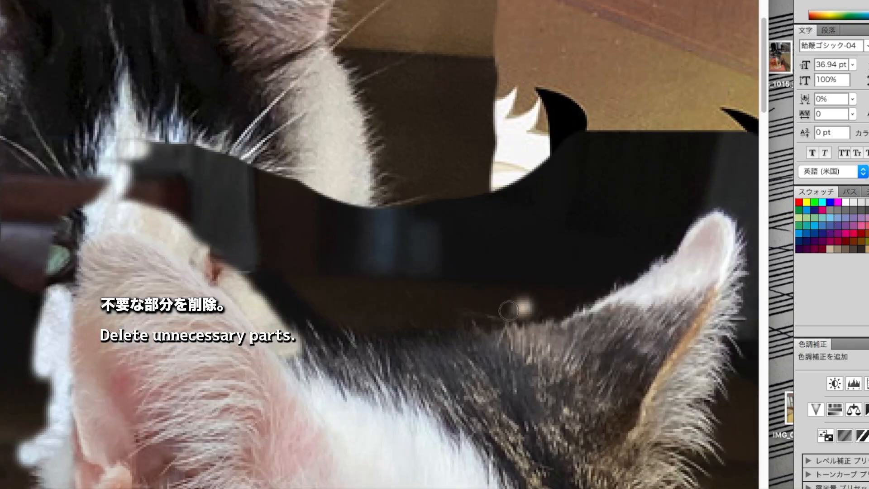
pyautogui.moveTo(521, 317)
pyautogui.mouseDown()
pyautogui.moveTo(383, 327)
pyautogui.moveTo(315, 325)
pyautogui.mouseUp()
pyautogui.moveTo(498, 317)
pyautogui.mouseDown()
pyautogui.moveTo(561, 308)
pyautogui.moveTo(667, 252)
pyautogui.mouseUp()
pyautogui.moveTo(667, 252); pyautogui.dragTo(692, 212)
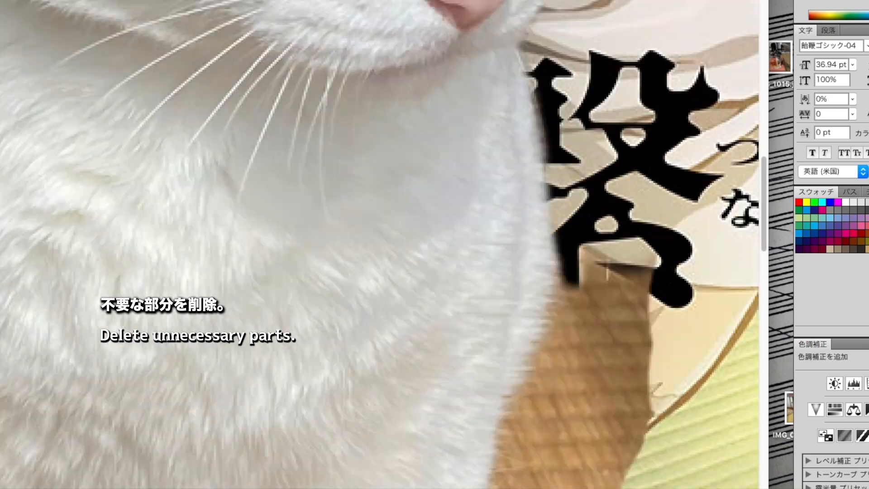
# Mask out the mat and floor along the white cat's chest, between its legs and around its front paw.
pyautogui.moveTo(588, 190); pyautogui.dragTo(543, 407)
pyautogui.moveTo(534, 317); pyautogui.dragTo(559, 478)
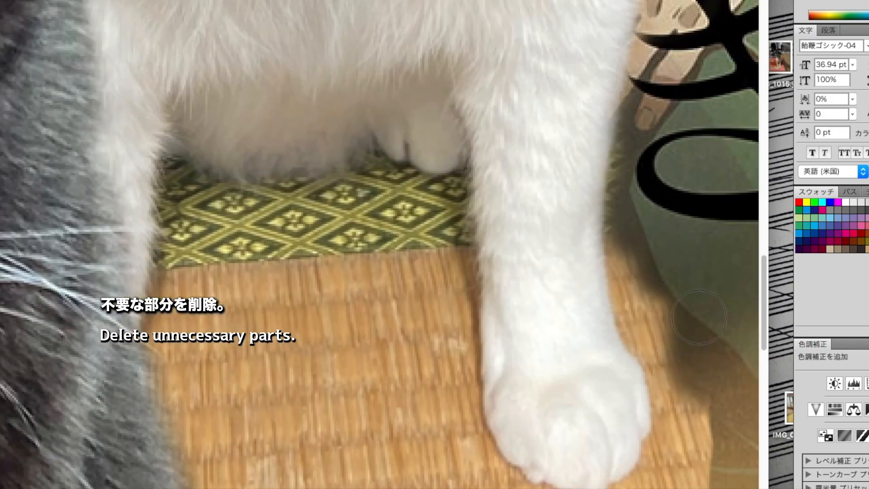
pyautogui.moveTo(317, 144); pyautogui.dragTo(371, 226)
pyautogui.moveTo(154, 190); pyautogui.dragTo(226, 398)
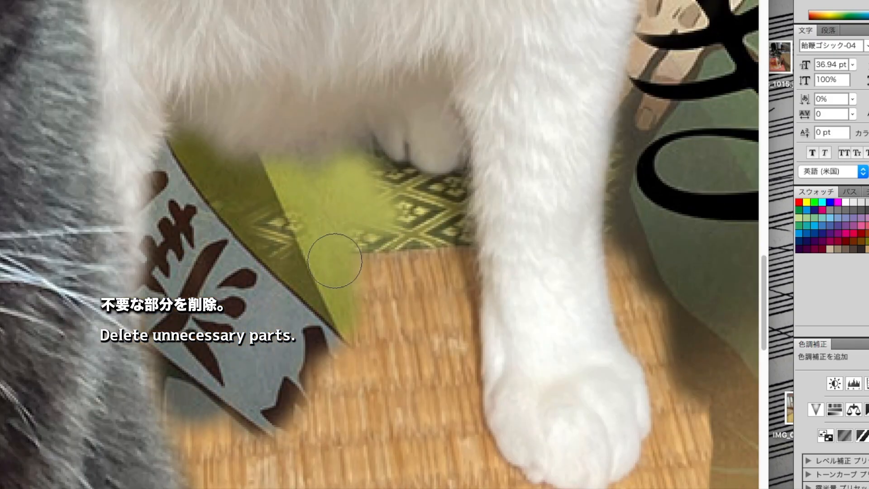
pyautogui.moveTo(316, 271); pyautogui.dragTo(430, 453)
pyautogui.moveTo(659, 150); pyautogui.dragTo(656, 452)
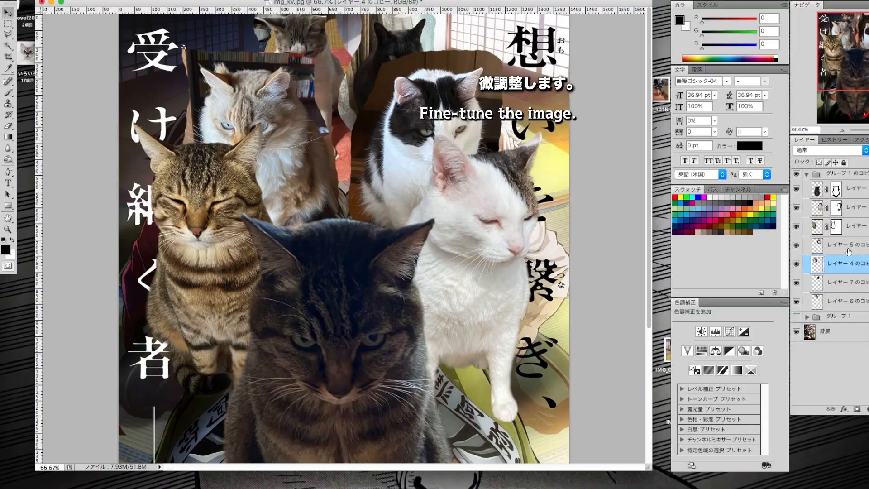
# Shift the black-and-white cat on レイヤー 5 のコピー slightly left and the longhaired cat on レイヤー 4 のコピー slightly up.
pyautogui.moveTo(549, 179); pyautogui.dragTo(527, 184)
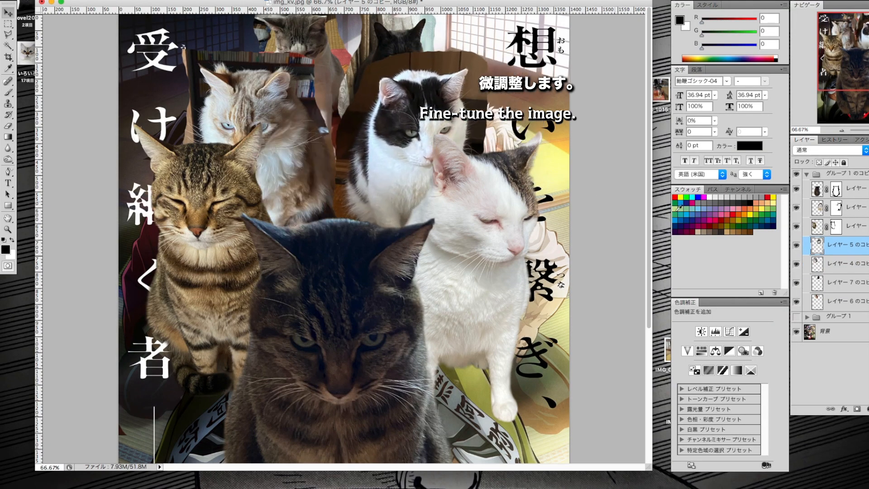
pyautogui.moveTo(369, 199); pyautogui.dragTo(370, 190)
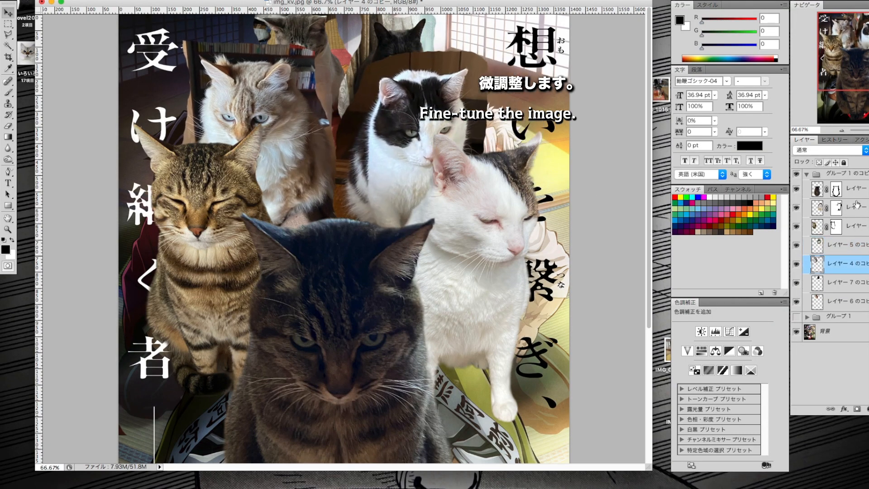
# Add a layer mask to レイヤー 5 のコピー and paint out the background around the black-and-white cat's head and left-hand flank.
pyautogui.click(841, 250)
pyautogui.click(856, 408)
pyautogui.press('super+plus')
pyautogui.press('super+plus')
pyautogui.press('super+plus')
pyautogui.scroll(10, 344, 238)
pyautogui.hscroll(6, 344, 239)
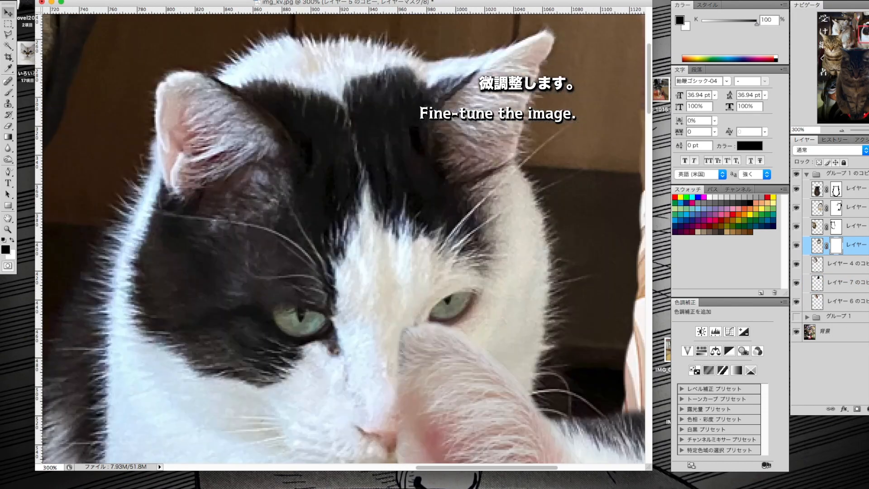
pyautogui.press('b')
pyautogui.moveTo(197, 116)
pyautogui.mouseDown()
pyautogui.moveTo(306, 98)
pyautogui.moveTo(472, 104)
pyautogui.mouseUp()
pyautogui.moveTo(527, 216); pyautogui.dragTo(544, 300)
pyautogui.moveTo(153, 133); pyautogui.dragTo(115, 260)
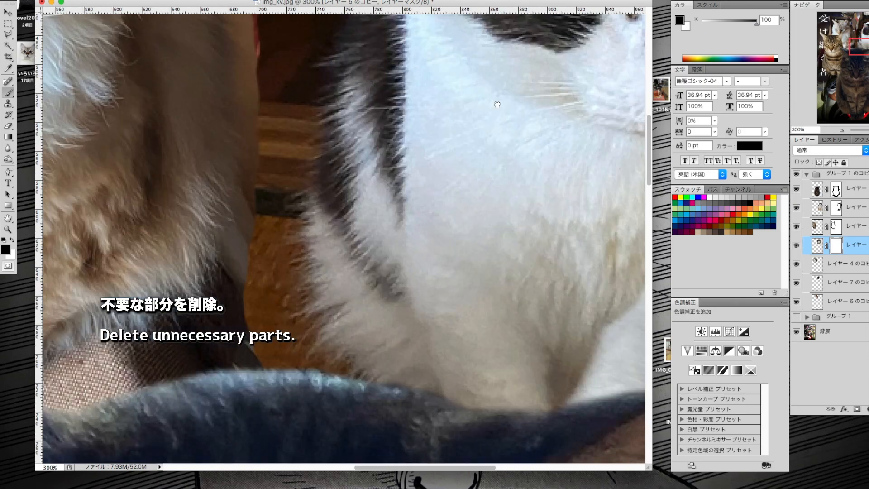
pyautogui.moveTo(280, 113)
pyautogui.mouseDown()
pyautogui.moveTo(288, 383)
pyautogui.moveTo(316, 136)
pyautogui.mouseUp()
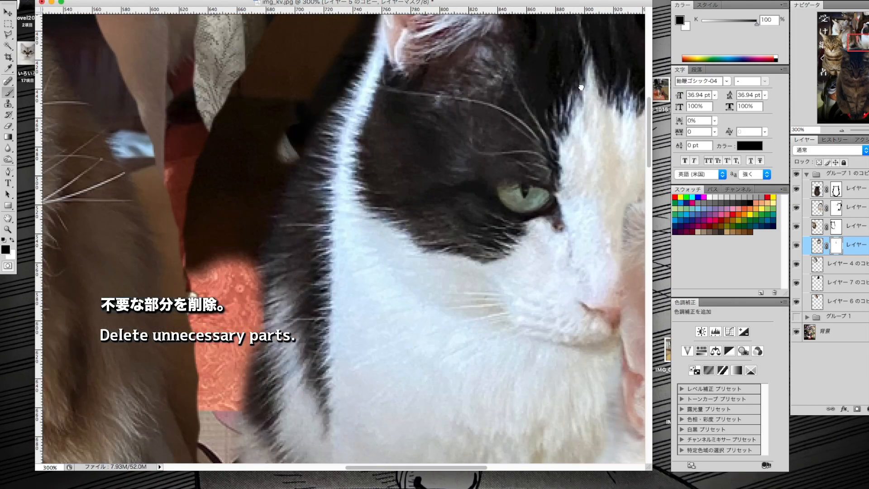
pyautogui.moveTo(235, 113); pyautogui.dragTo(204, 254)
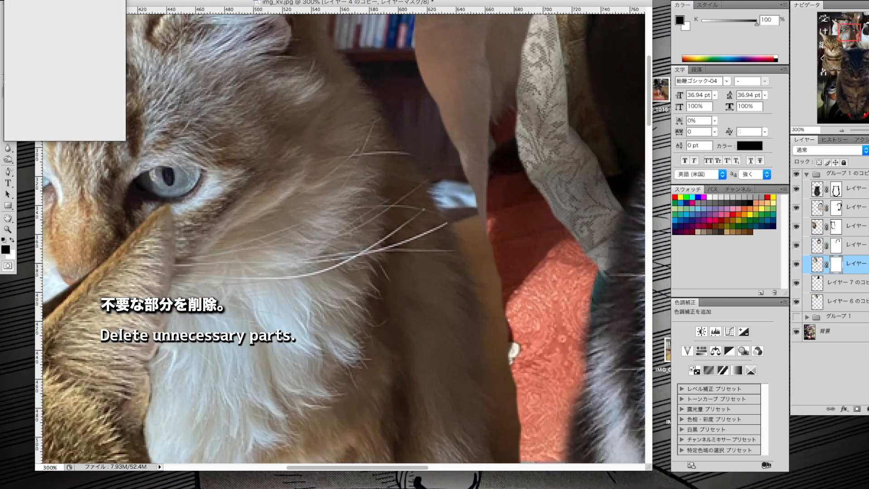
# On a layer mask for レイヤー 4 のコピー, paint out the bookshelf and other background around the longhaired cat's body and head.
pyautogui.moveTo(385, 45)
pyautogui.mouseDown()
pyautogui.moveTo(408, 131)
pyautogui.moveTo(452, 230)
pyautogui.moveTo(494, 398)
pyautogui.mouseUp()
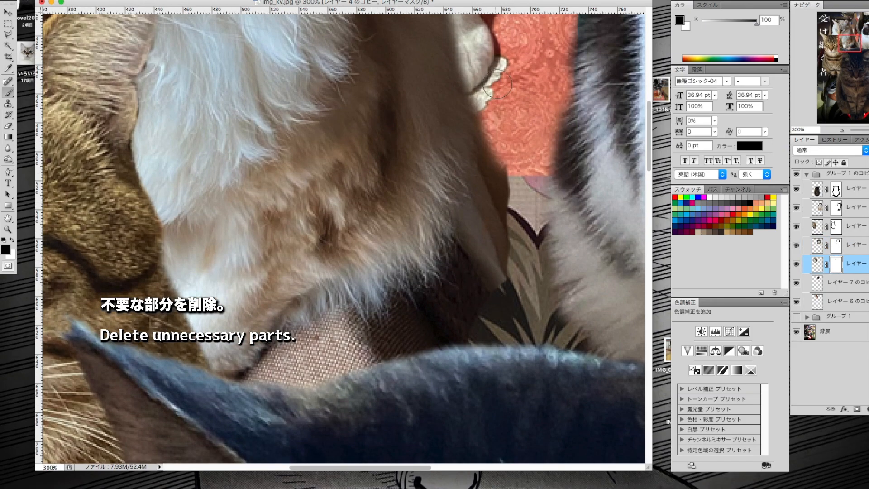
pyautogui.moveTo(497, 84)
pyautogui.mouseDown()
pyautogui.moveTo(398, 308)
pyautogui.moveTo(366, 348)
pyautogui.mouseUp()
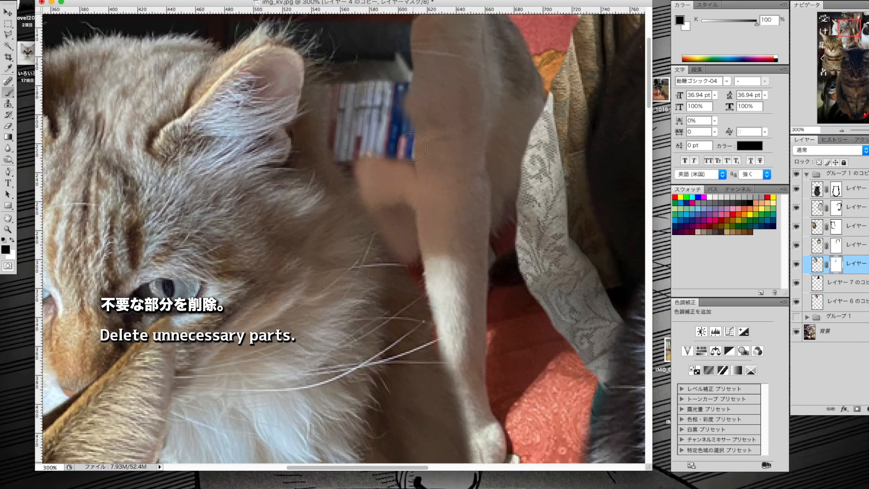
pyautogui.moveTo(403, 113)
pyautogui.mouseDown()
pyautogui.moveTo(335, 158)
pyautogui.moveTo(356, 135)
pyautogui.mouseUp()
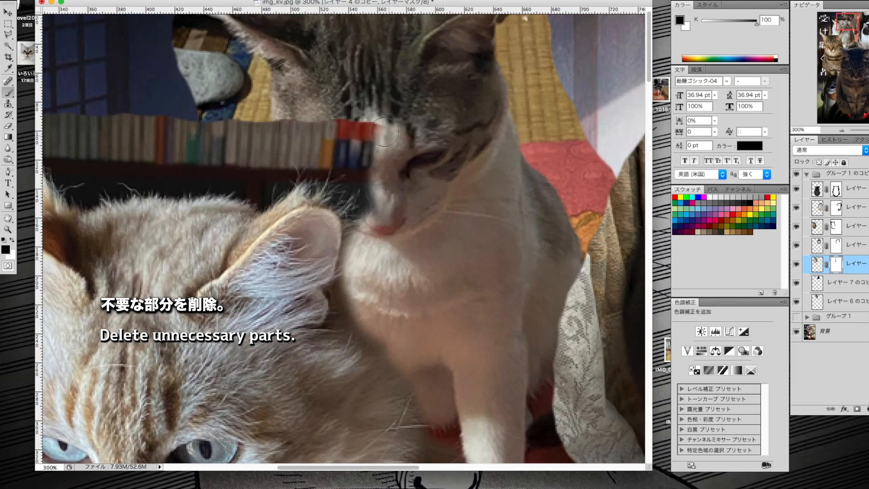
pyautogui.moveTo(399, 120)
pyautogui.mouseDown()
pyautogui.moveTo(344, 181)
pyautogui.moveTo(181, 149)
pyautogui.mouseUp()
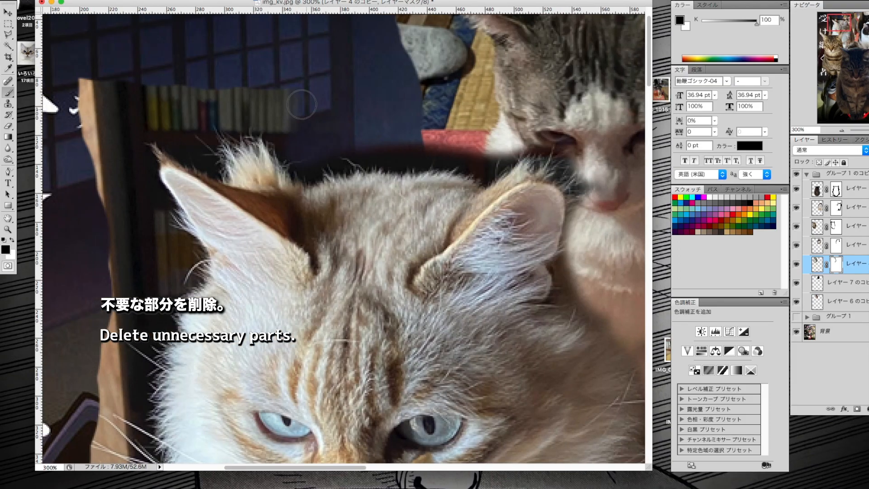
pyautogui.moveTo(301, 104)
pyautogui.mouseDown()
pyautogui.moveTo(123, 132)
pyautogui.moveTo(334, 164)
pyautogui.mouseUp()
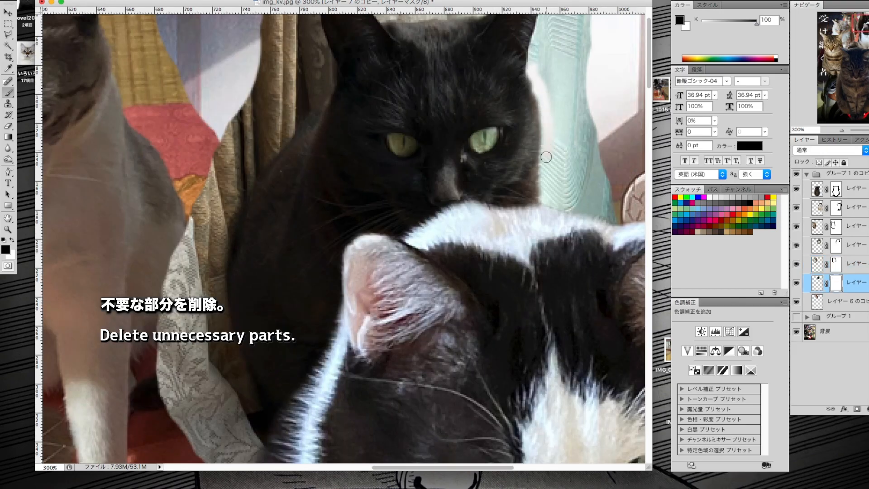
# Hide レイヤー 5 のコピー and mask out the curtain and background beside the black cat on レイヤー 7 のコピー.
pyautogui.click(796, 245)
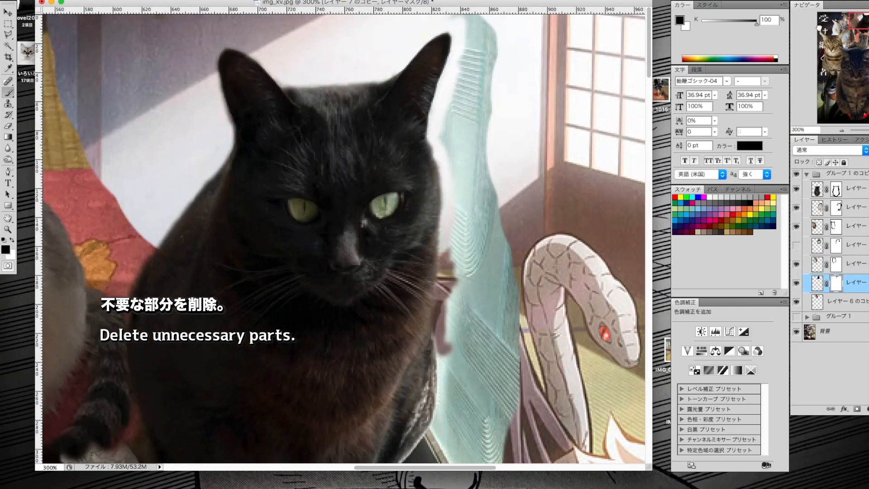
pyautogui.hscroll(3, 343, 237)
pyautogui.moveTo(427, 23)
pyautogui.mouseDown()
pyautogui.moveTo(425, 219)
pyautogui.moveTo(456, 194)
pyautogui.mouseUp()
pyautogui.moveTo(422, 277)
pyautogui.mouseDown()
pyautogui.moveTo(398, 380)
pyautogui.moveTo(457, 339)
pyautogui.moveTo(574, 188)
pyautogui.mouseUp()
pyautogui.moveTo(527, 294); pyautogui.dragTo(536, 147)
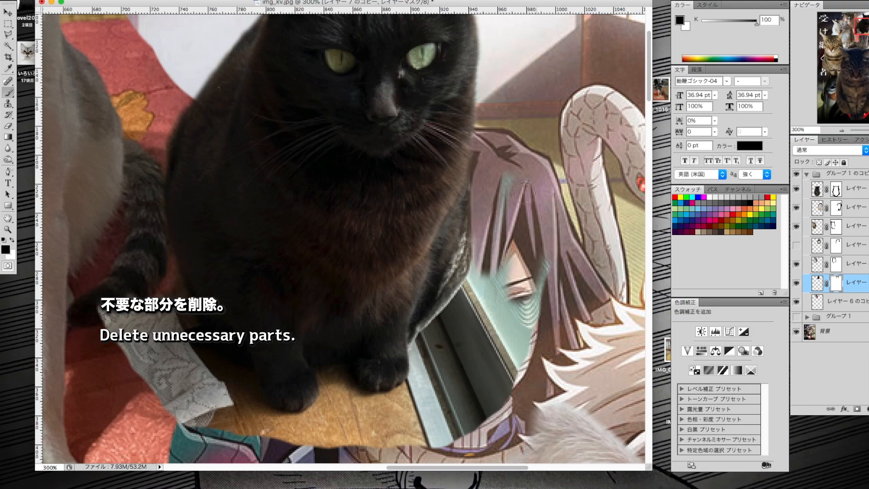
pyautogui.moveTo(524, 306); pyautogui.dragTo(476, 317)
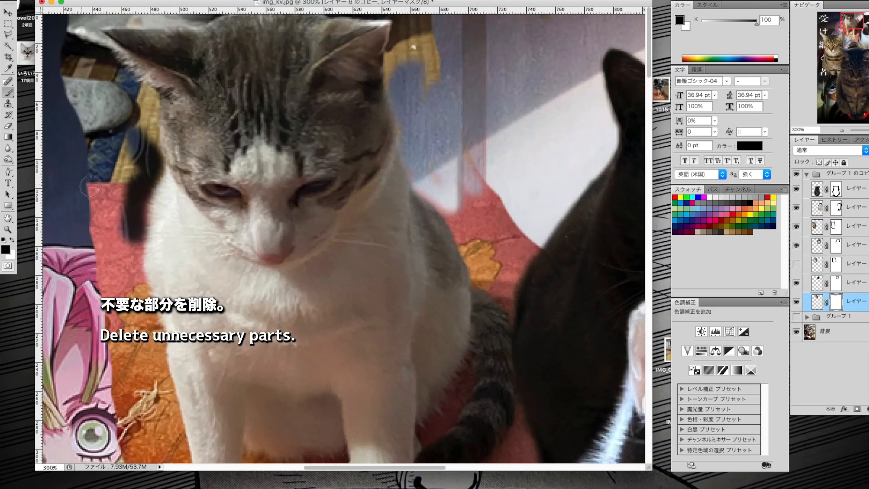
# On the mask of レイヤー 6 のコピー, paint out the background beside the grey-and-white cat's head and left-hand ear.
pyautogui.moveTo(136, 226)
pyautogui.mouseDown()
pyautogui.moveTo(131, 290)
pyautogui.moveTo(108, 145)
pyautogui.moveTo(91, 104)
pyautogui.moveTo(141, 95)
pyautogui.mouseUp()
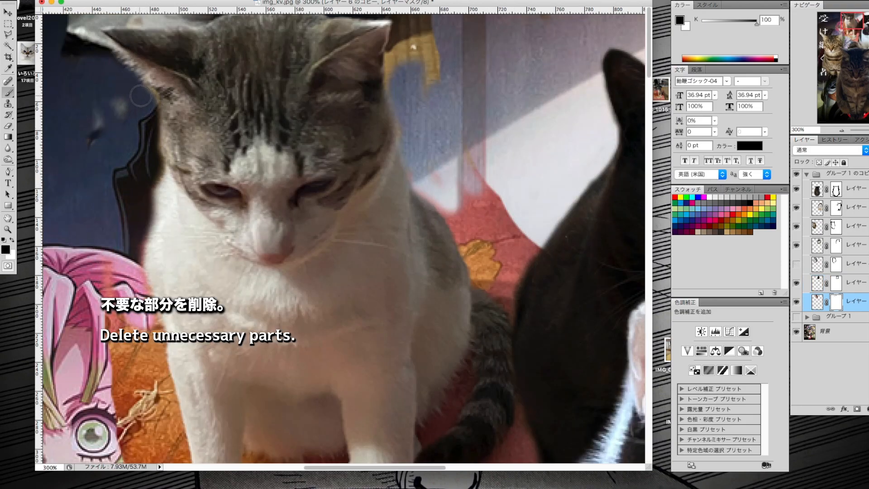
pyautogui.moveTo(283, 70); pyautogui.dragTo(270, 70)
pyautogui.doubleClick(52, 51)
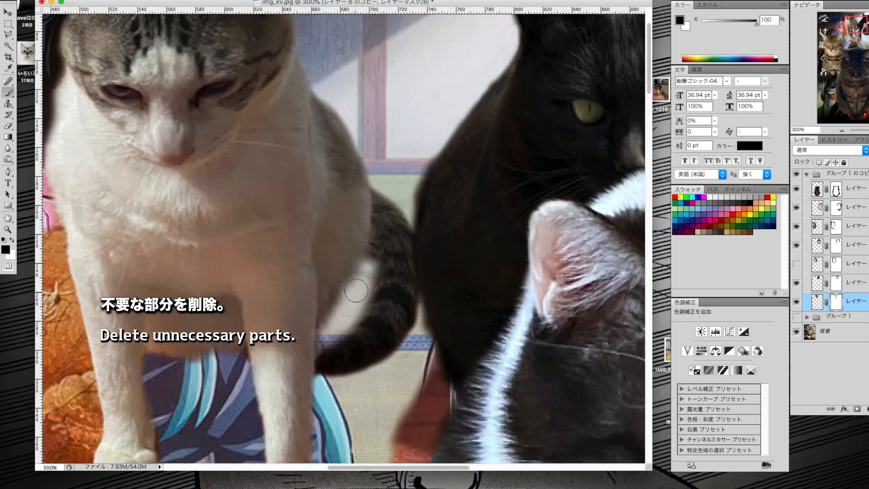
# Mask out the red and orange cloth around the grey-and-white cat's legs, paws and tail.
pyautogui.moveTo(415, 355); pyautogui.dragTo(407, 448)
pyautogui.moveTo(408, 448); pyautogui.dragTo(398, 459)
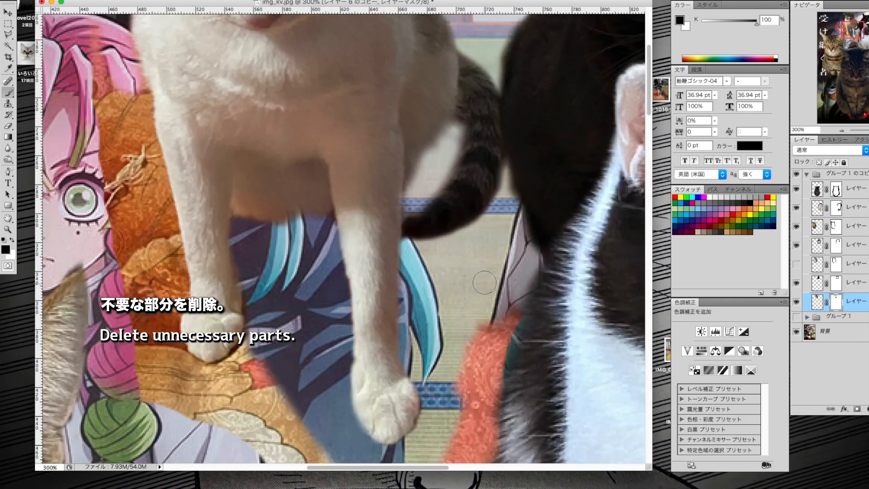
pyautogui.moveTo(485, 289); pyautogui.dragTo(453, 453)
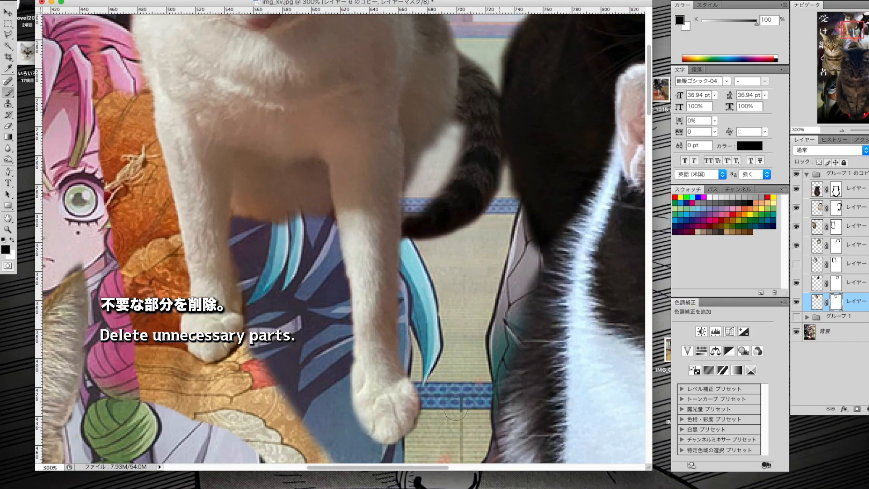
pyautogui.moveTo(121, 82)
pyautogui.mouseDown()
pyautogui.moveTo(135, 272)
pyautogui.moveTo(290, 452)
pyautogui.mouseUp()
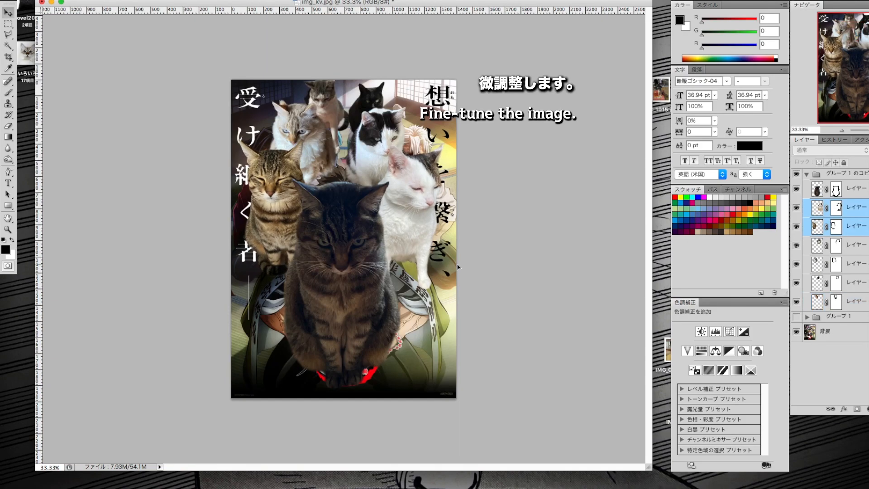
# Nudge the white cat on レイヤー 3 のコピー up and left, and the brown tabby on レイヤー 2 のコピー down and right.
pyautogui.hotkey('shift', 'Up')
pyautogui.click(847, 207)
pyautogui.hotkey('shift', 'Left')
pyautogui.hotkey('shift', 'Up')
pyautogui.click(846, 226)
pyautogui.hotkey('shift', 'Down')
pyautogui.hotkey('shift', 'Right')
pyautogui.hotkey('shift', 'Down')
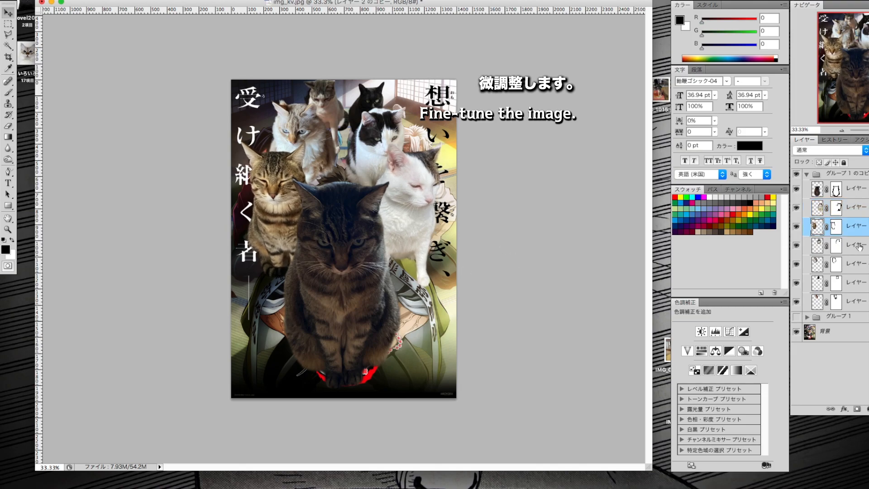
# Nudge the longhaired cat on レイヤー 4 のコピー down and right, and the black-and-white cat on レイヤー 5 のコピー left.
pyautogui.click(851, 262)
pyautogui.hotkey('shift', 'Down')
pyautogui.hotkey('shift', 'Right')
pyautogui.click(850, 282)
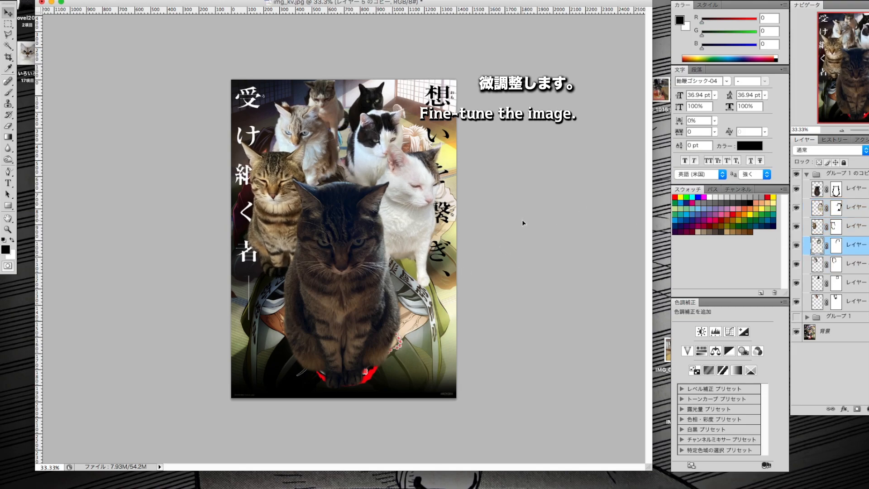
pyautogui.hotkey('shift', 'Left')
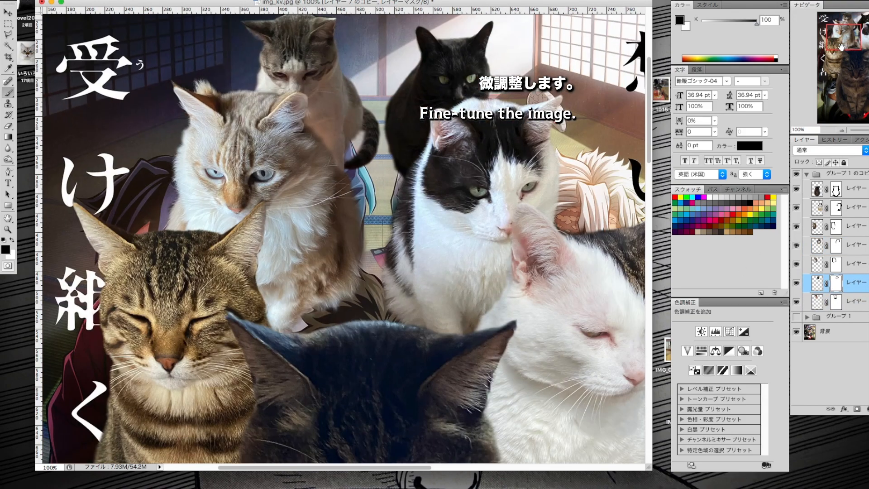
# Toggle the visibility of レイヤー 4 のコピー and レイヤー 5 のコピー to check the mask edges and what lies behind these cats.
pyautogui.click(796, 264)
pyautogui.click(796, 264)
pyautogui.click(796, 246)
pyautogui.click(797, 246)
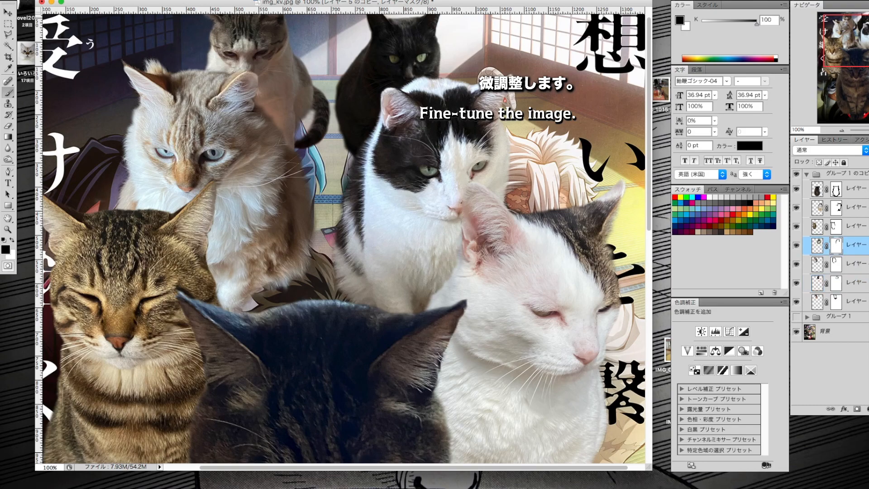
pyautogui.click(796, 245)
pyautogui.click(796, 245)
pyautogui.click(796, 245)
pyautogui.click(796, 245)
pyautogui.click(796, 245)
pyautogui.click(796, 245)
pyautogui.click(796, 245)
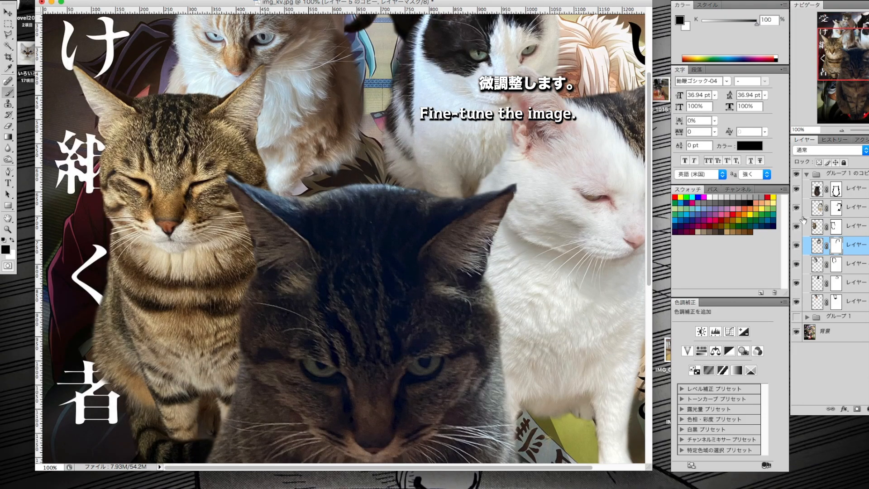
# Toggle the visibility of レイヤー 2 のコピー to check the brown tabby against what lies behind it.
pyautogui.click(796, 226)
pyautogui.click(796, 225)
pyautogui.click(803, 222)
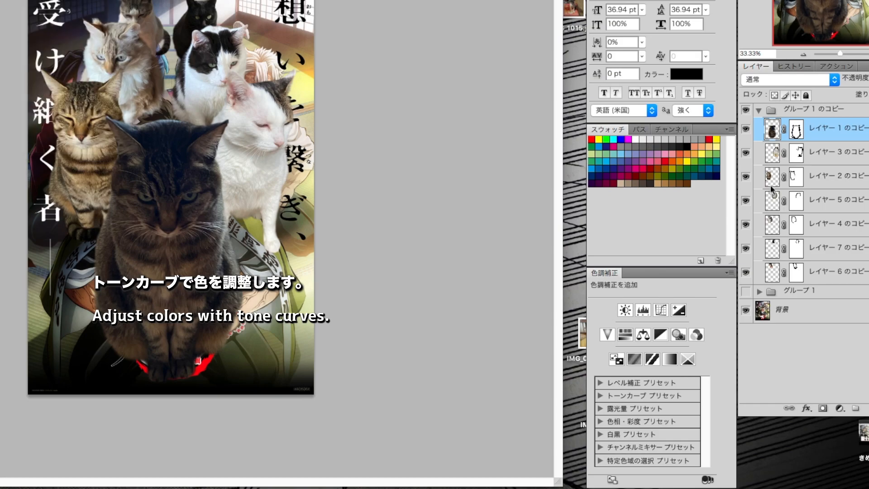
# Brighten the dark tabby on レイヤー 1 のコピー with an RGB curve and fine-tune its blue channel.
pyautogui.hotkey('ctrl', 'm')
pyautogui.click(586, 343)
pyautogui.click(610, 207)
pyautogui.click(602, 245)
pyautogui.moveTo(653, 282); pyautogui.dragTo(652, 279)
pyautogui.click(785, 188)
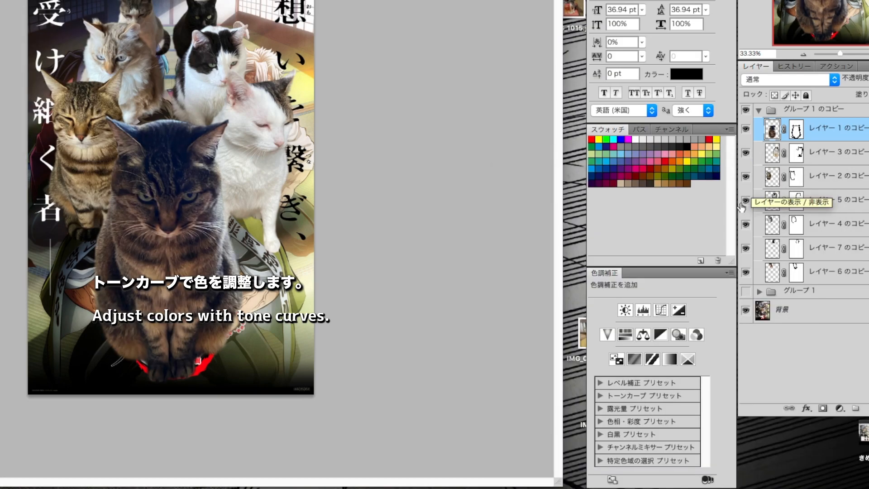
# Lower the dark tabby's blue channel with Curves, including a point at input 106, output 95.
pyautogui.press('super+m')
pyautogui.click(608, 204)
pyautogui.click(596, 245)
pyautogui.moveTo(678, 253); pyautogui.dragTo(688, 251)
pyautogui.moveTo(626, 306); pyautogui.dragTo(628, 314)
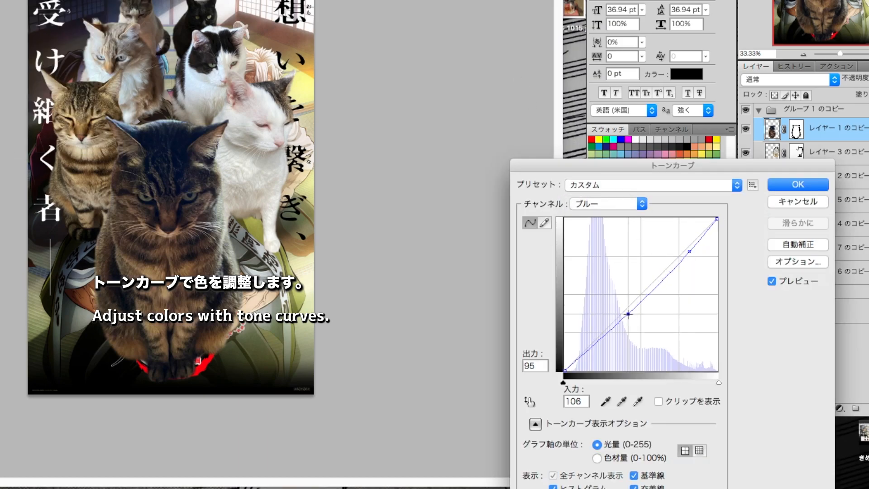
pyautogui.press('Return')
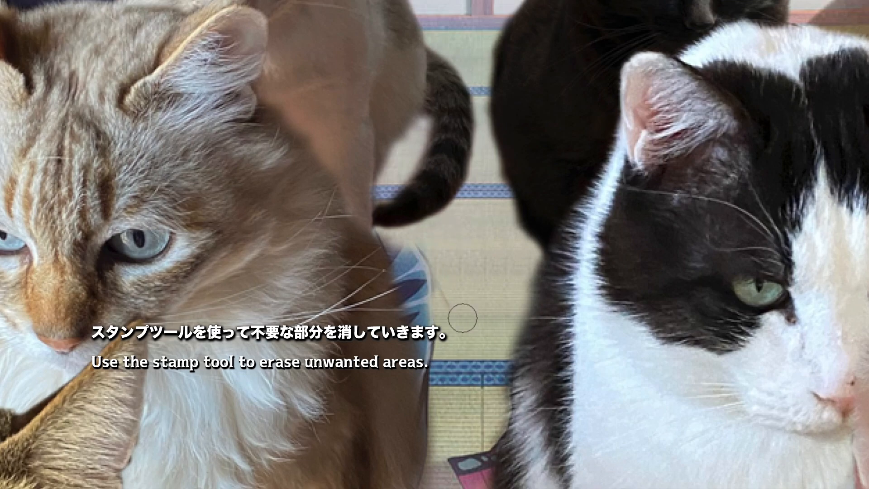
# Clone tatami over the blue character remnants between the longhaired cat and the black-and-white cat.
pyautogui.moveTo(420, 262); pyautogui.dragTo(422, 361)
pyautogui.moveTo(412, 324)
pyautogui.mouseDown()
pyautogui.moveTo(392, 270)
pyautogui.moveTo(412, 391)
pyautogui.mouseUp()
pyautogui.moveTo(446, 160)
pyautogui.mouseDown()
pyautogui.moveTo(426, 161)
pyautogui.moveTo(437, 185)
pyautogui.moveTo(451, 188)
pyautogui.moveTo(443, 241)
pyautogui.moveTo(451, 254)
pyautogui.moveTo(454, 234)
pyautogui.moveTo(425, 239)
pyautogui.moveTo(441, 297)
pyautogui.moveTo(459, 309)
pyautogui.moveTo(446, 376)
pyautogui.mouseUp()
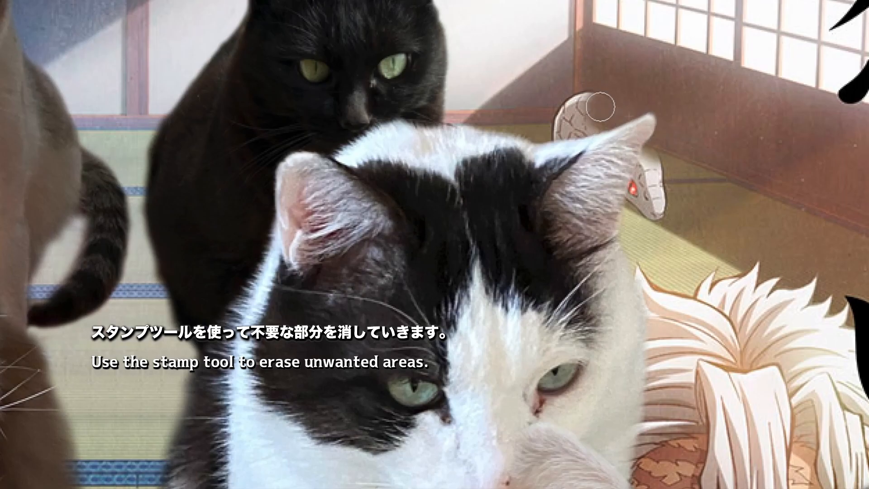
# Clone background over the white snake behind the black-and-white cat's ear and over the spiky white hair beside its face.
pyautogui.moveTo(665, 165)
pyautogui.mouseDown()
pyautogui.moveTo(622, 165)
pyautogui.moveTo(667, 181)
pyautogui.moveTo(656, 199)
pyautogui.mouseUp()
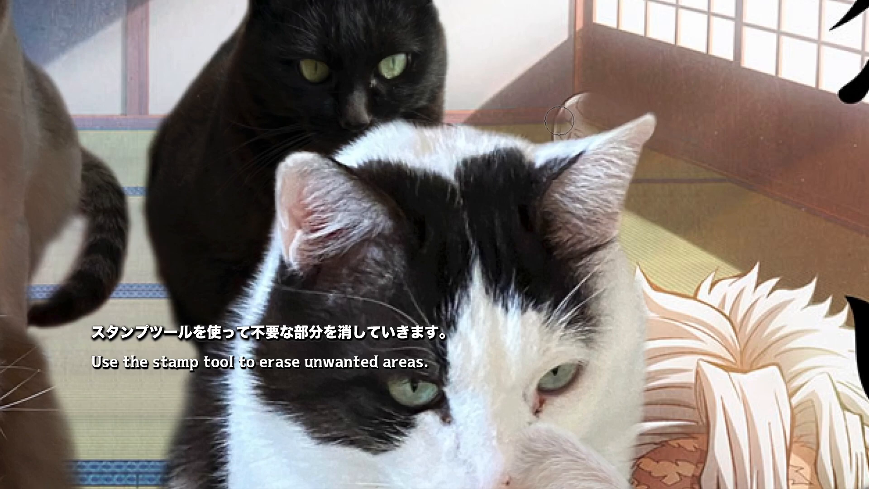
pyautogui.hotkey('ctrl', 'z')
pyautogui.keyDown('alt'); pyautogui.click(571, 75); pyautogui.keyUp('alt')
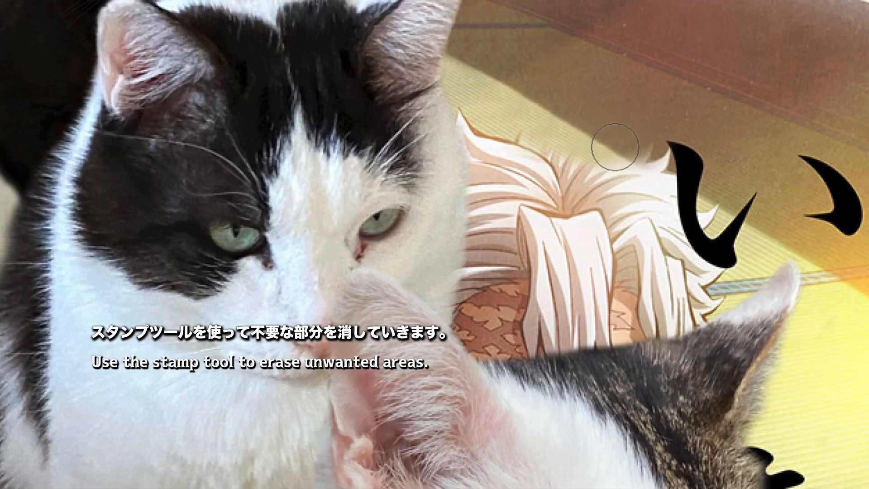
pyautogui.moveTo(615, 147); pyautogui.dragTo(659, 156)
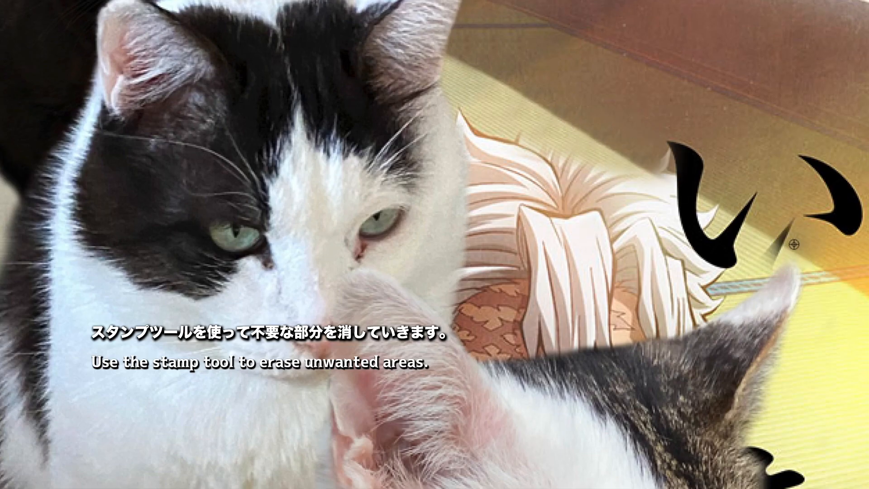
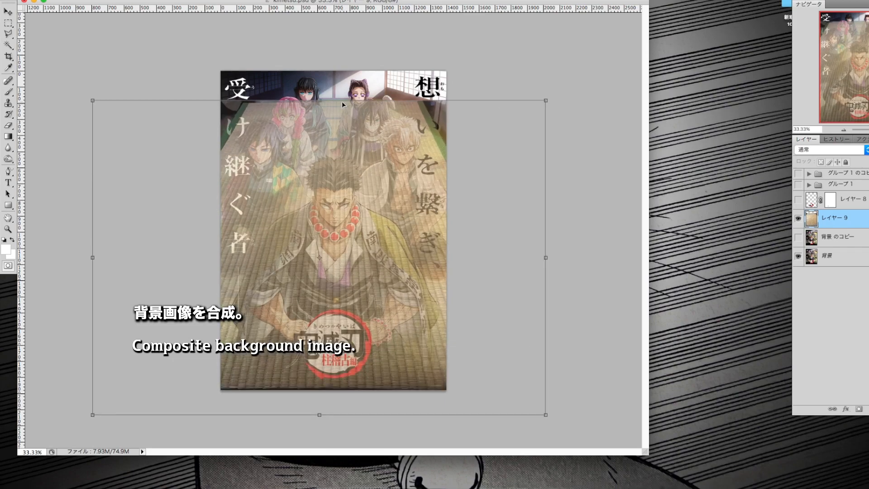
# Distort the tatami photo on レイヤー 9 into perspective by narrowing its far edge and widening its near edge.
pyautogui.click(111, 0)
pyautogui.moveTo(202, 150)
pyautogui.click(285, 185)
pyautogui.moveTo(92, 112); pyautogui.dragTo(108, 112)
pyautogui.moveTo(93, 414); pyautogui.dragTo(25, 418)
pyautogui.moveTo(546, 414); pyautogui.dragTo(625, 423)
pyautogui.moveTo(545, 112); pyautogui.dragTo(509, 104)
pyautogui.moveTo(317, 204); pyautogui.dragTo(346, 204)
pyautogui.moveTo(352, 420); pyautogui.dragTo(350, 413)
# Lower the tatami's far edge, spread its near corners further and reposition it over the poster's floor.
pyautogui.moveTo(339, 108); pyautogui.dragTo(339, 231)
pyautogui.moveTo(90, 321); pyautogui.dragTo(42, 322)
pyautogui.moveTo(602, 321); pyautogui.dragTo(638, 321)
pyautogui.moveTo(427, 332); pyautogui.dragTo(395, 334)
pyautogui.moveTo(317, 228); pyautogui.dragTo(333, 203)
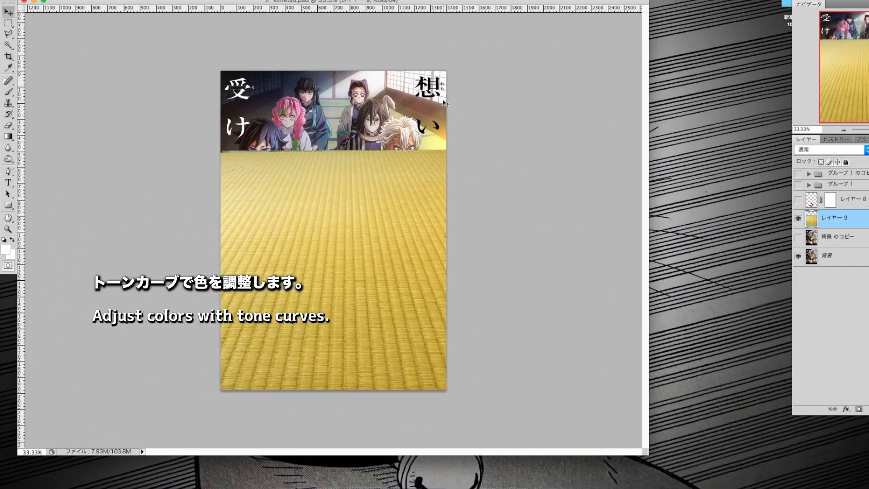
# Brighten the tatami with an RGB curve through input 59, output 105, and soften its far edge on the layer mask.
pyautogui.click(135, 0)
pyautogui.click(256, 15)
pyautogui.moveTo(683, 349); pyautogui.dragTo(688, 328)
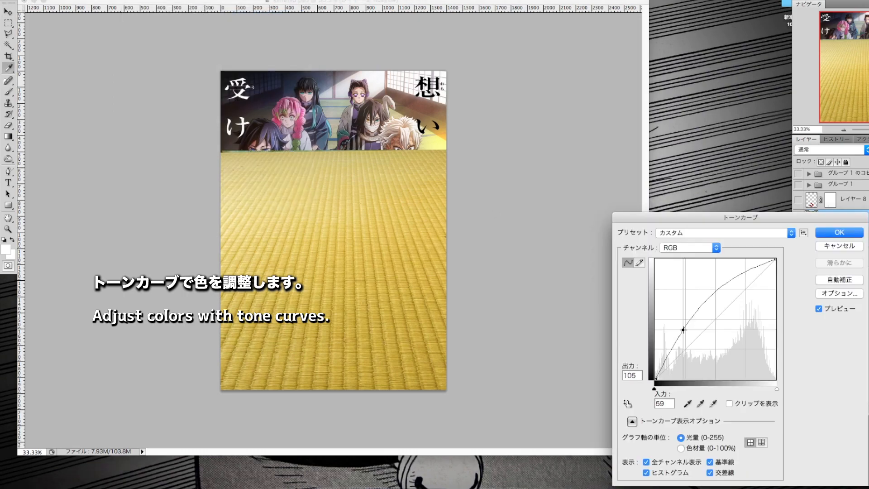
pyautogui.click(837, 227)
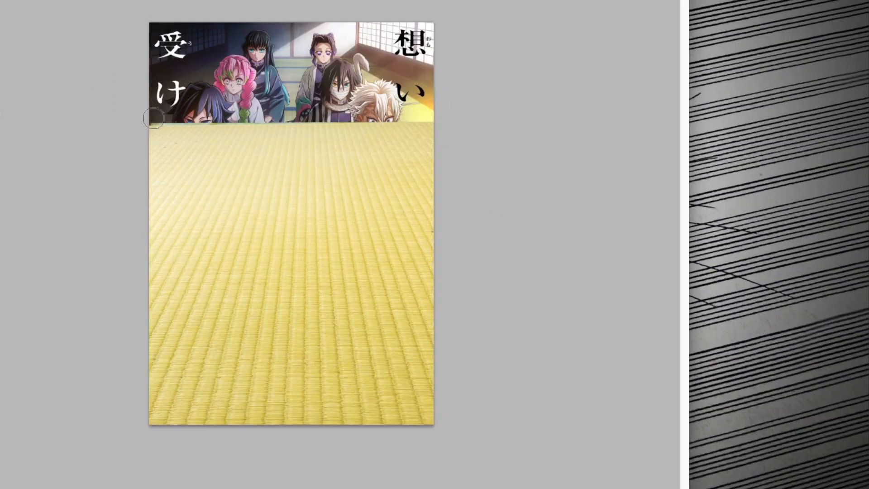
pyautogui.moveTo(153, 118); pyautogui.dragTo(431, 115)
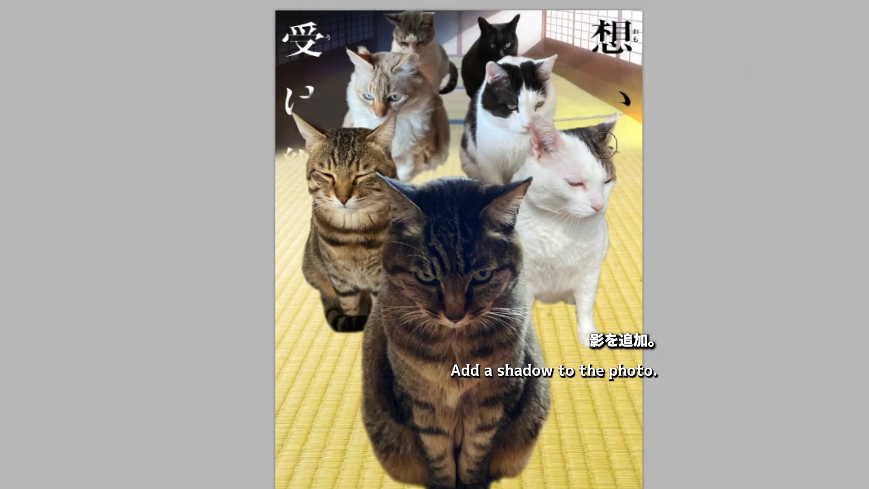
# Paint soft black shadows on the tatami around the dark tabby, between the rear cats and under the brown tabby.
pyautogui.moveTo(376, 362); pyautogui.dragTo(398, 475)
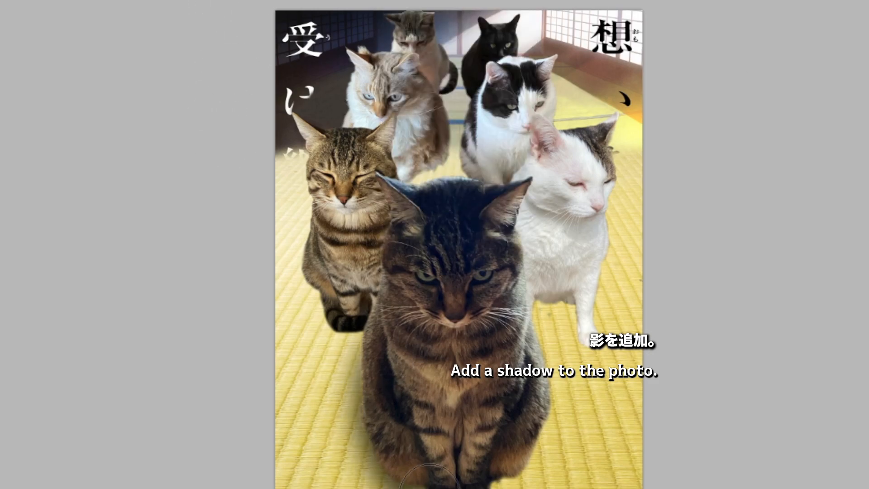
pyautogui.moveTo(530, 466); pyautogui.dragTo(558, 300)
pyautogui.moveTo(475, 181); pyautogui.dragTo(429, 131)
pyautogui.moveTo(326, 316); pyautogui.dragTo(348, 344)
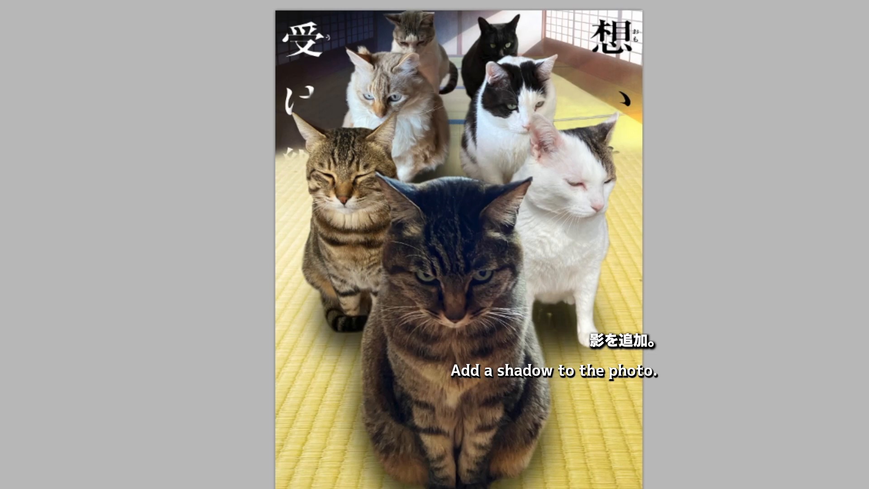
# Deepen the floor shadow on レイヤー 10 around the brown tabby and between the rear cats, adjusting the brush size.
pyautogui.moveTo(292, 154)
pyautogui.mouseDown()
pyautogui.moveTo(291, 262)
pyautogui.moveTo(324, 292)
pyautogui.moveTo(306, 243)
pyautogui.moveTo(333, 393)
pyautogui.mouseUp()
pyautogui.press(']')
pyautogui.moveTo(314, 310)
pyautogui.mouseDown()
pyautogui.moveTo(334, 446)
pyautogui.moveTo(398, 471)
pyautogui.mouseUp()
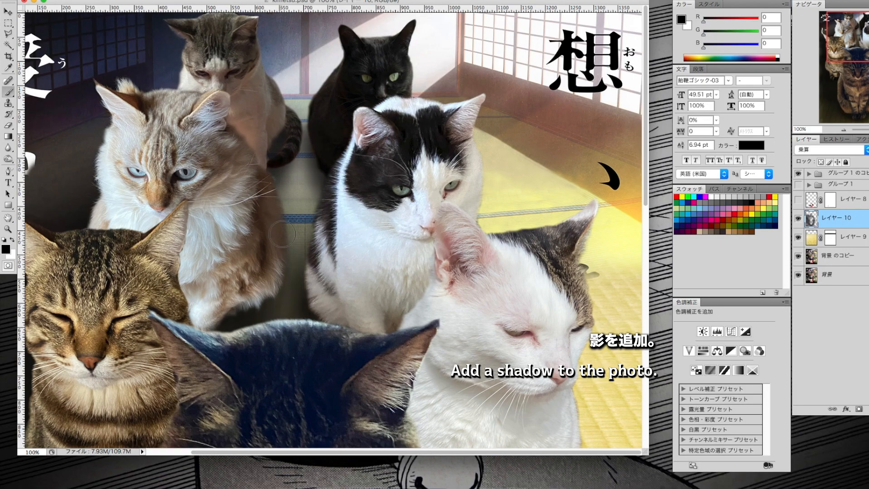
pyautogui.click(39, 2)
pyautogui.click(39, 14)
pyautogui.press('Return')
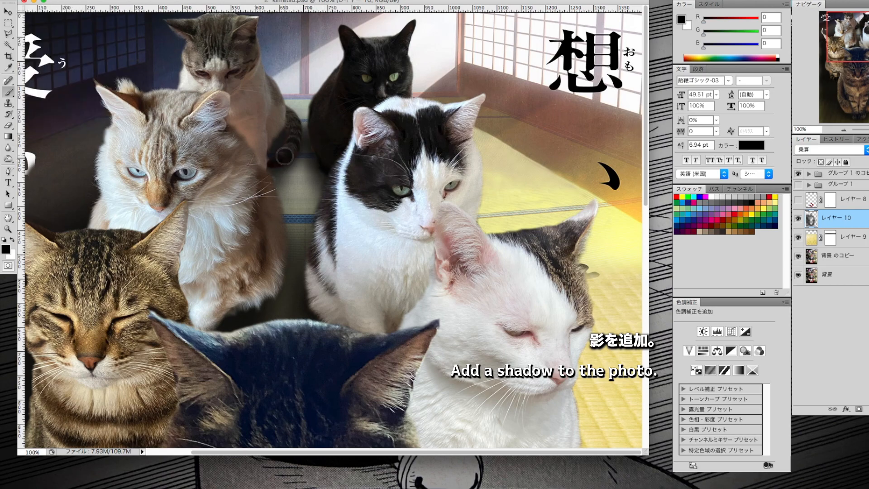
# Paint soft shadows onto the white cat on レイヤー 12 and onto the brown tabby on レイヤー 13.
pyautogui.scroll(-10, 208, 308)
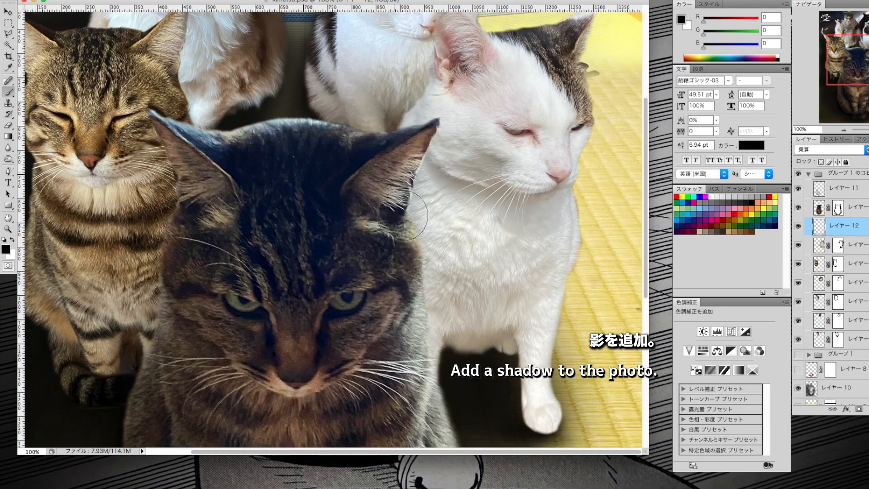
pyautogui.moveTo(430, 204)
pyautogui.mouseDown()
pyautogui.moveTo(476, 317)
pyautogui.moveTo(456, 185)
pyautogui.moveTo(430, 136)
pyautogui.moveTo(448, 57)
pyautogui.moveTo(423, 285)
pyautogui.moveTo(435, 239)
pyautogui.moveTo(452, 294)
pyautogui.moveTo(453, 236)
pyautogui.moveTo(507, 218)
pyautogui.moveTo(450, 181)
pyautogui.moveTo(425, 358)
pyautogui.moveTo(534, 417)
pyautogui.mouseUp()
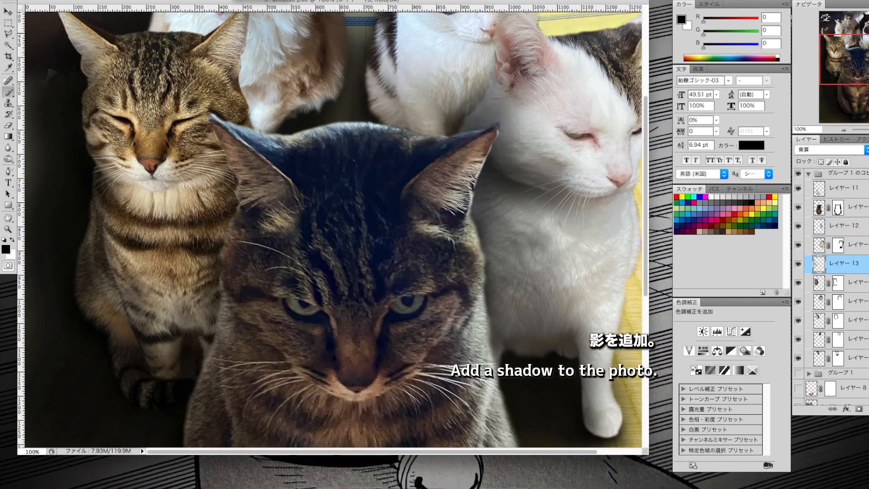
pyautogui.moveTo(77, 131)
pyautogui.mouseDown()
pyautogui.moveTo(123, 187)
pyautogui.moveTo(192, 194)
pyautogui.mouseUp()
pyautogui.moveTo(123, 113); pyautogui.dragTo(98, 111)
pyautogui.moveTo(119, 274)
pyautogui.mouseDown()
pyautogui.moveTo(88, 272)
pyautogui.moveTo(154, 326)
pyautogui.moveTo(139, 406)
pyautogui.moveTo(173, 244)
pyautogui.moveTo(118, 218)
pyautogui.moveTo(145, 190)
pyautogui.moveTo(122, 113)
pyautogui.mouseUp()
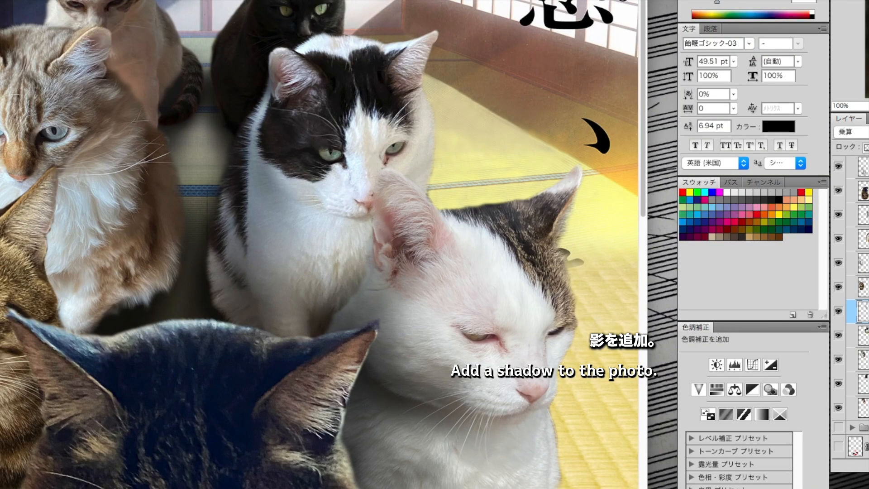
# Shade the black-and-white cat on レイヤー 14 and the longhaired cat on レイヤー 15 with soft black strokes.
pyautogui.moveTo(251, 117)
pyautogui.mouseDown()
pyautogui.moveTo(312, 64)
pyautogui.moveTo(330, 213)
pyautogui.moveTo(235, 217)
pyautogui.moveTo(276, 264)
pyautogui.moveTo(281, 311)
pyautogui.mouseUp()
pyautogui.moveTo(277, 192)
pyautogui.mouseDown()
pyautogui.moveTo(247, 306)
pyautogui.moveTo(340, 260)
pyautogui.moveTo(368, 199)
pyautogui.moveTo(219, 290)
pyautogui.moveTo(253, 302)
pyautogui.mouseUp()
pyautogui.moveTo(161, 141)
pyautogui.mouseDown()
pyautogui.moveTo(209, 201)
pyautogui.moveTo(185, 158)
pyautogui.moveTo(169, 161)
pyautogui.mouseUp()
pyautogui.click(48, 1)
pyautogui.press('Return')
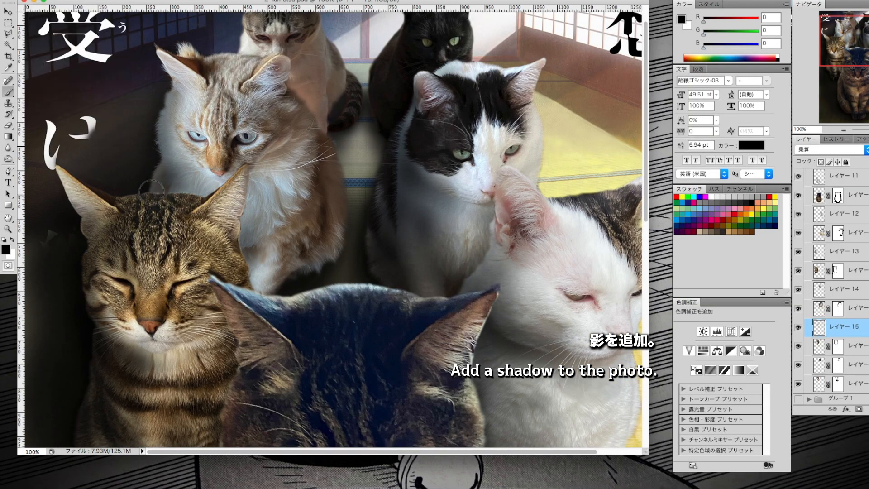
pyautogui.moveTo(217, 213)
pyautogui.mouseDown()
pyautogui.moveTo(258, 285)
pyautogui.moveTo(289, 276)
pyautogui.mouseUp()
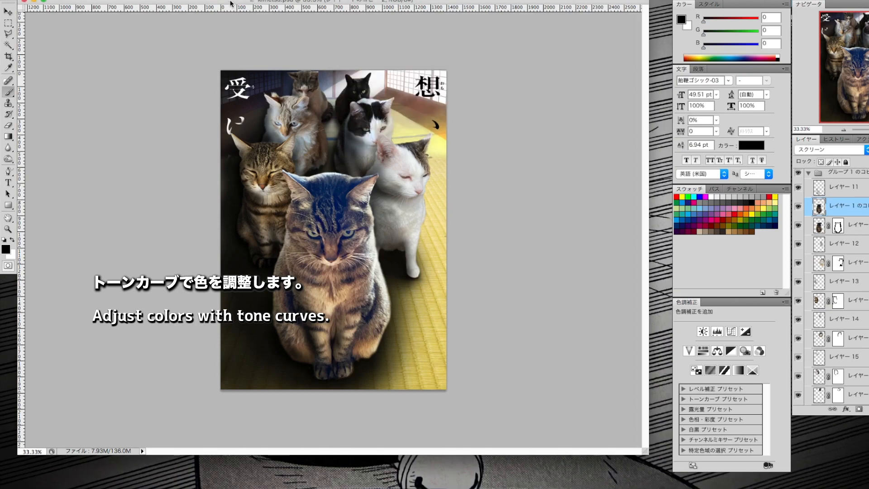
# Reduce the blue channel of the dark tabby's Screen-mode copy with Curves.
pyautogui.click(201, 1)
pyautogui.moveTo(149, 1)
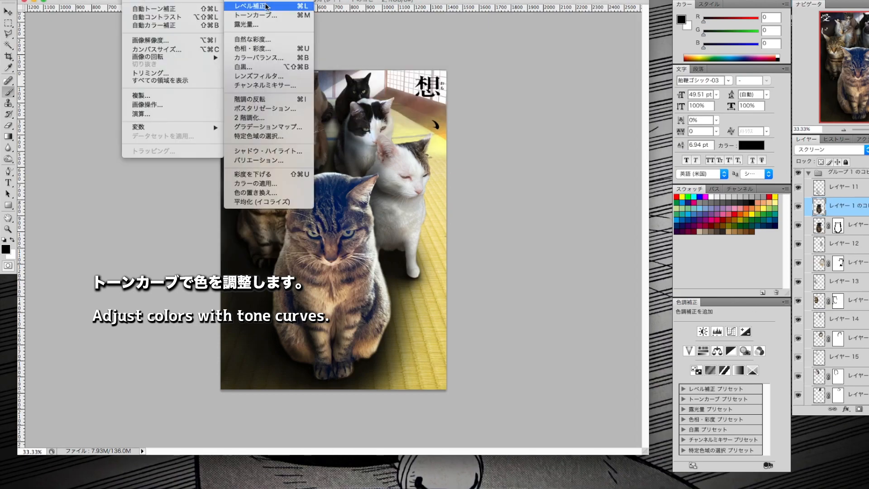
pyautogui.click(253, 13)
pyautogui.click(685, 247)
pyautogui.click(677, 280)
pyautogui.moveTo(716, 319); pyautogui.dragTo(738, 306)
pyautogui.click(700, 250)
pyautogui.click(686, 237)
pyautogui.click(831, 235)
# Add a layer mask to the dark tabby's Screen-mode copy, fill it with black and set up the brush.
pyautogui.click(858, 408)
pyautogui.click(131, 0)
pyautogui.moveTo(108, 1)
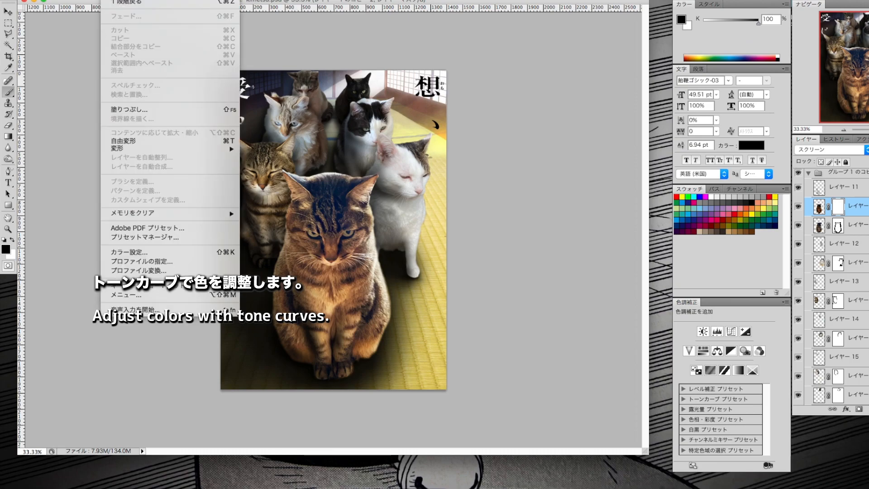
pyautogui.click(131, 109)
pyautogui.click(384, 124)
pyautogui.click(28, 1)
pyautogui.press('Return')
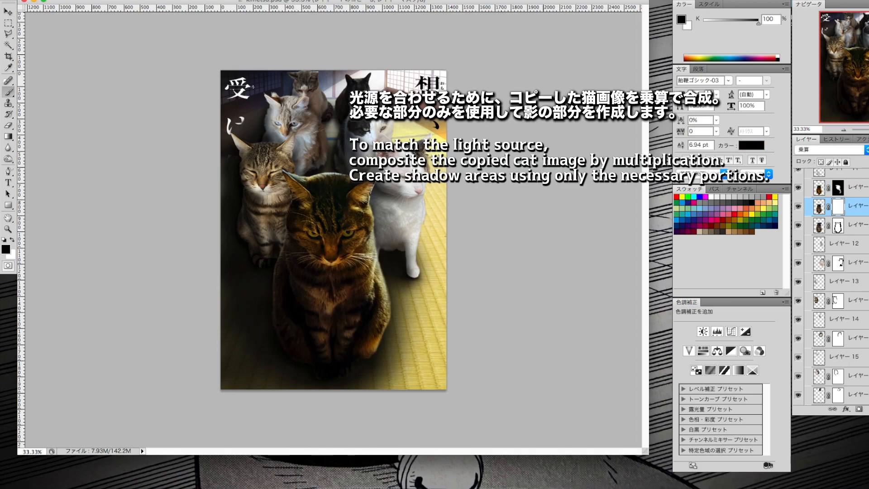
# Fill the mask of the dark tabby's Multiply copy with black and reveal its shading along the shadowed flank and paws.
pyautogui.click(131, 0)
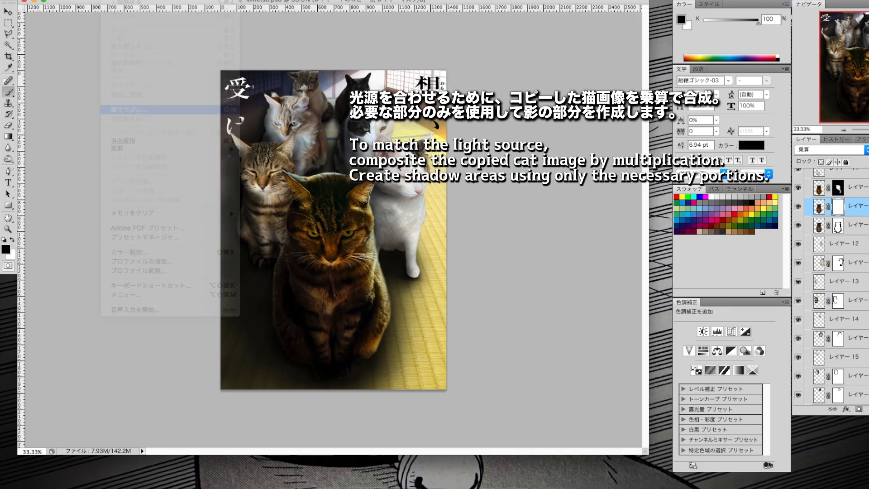
pyautogui.click(131, 109)
pyautogui.click(28, 1)
pyautogui.moveTo(274, 254); pyautogui.dragTo(286, 295)
pyautogui.moveTo(308, 359); pyautogui.dragTo(334, 349)
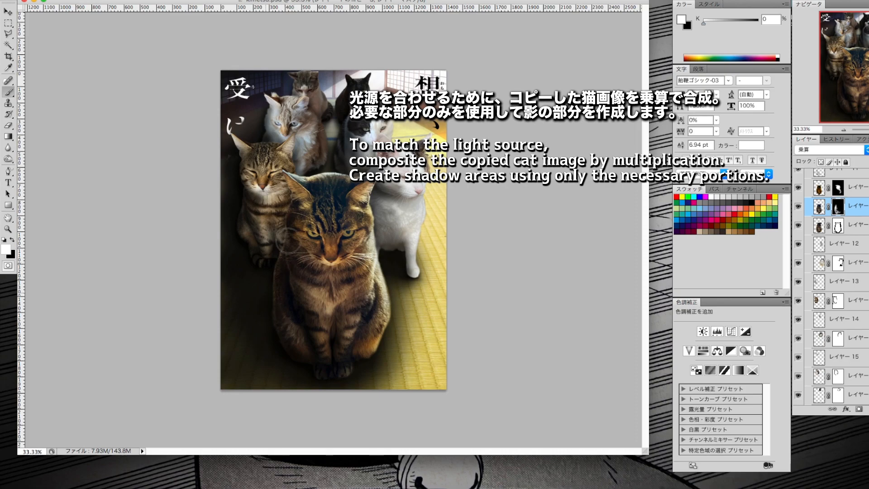
# Group the dark tabby's layers above レイヤー 12 and add a layer mask to the group.
pyautogui.scroll(1, 849, 200)
pyautogui.click(849, 187)
pyautogui.keyDown('shift'); pyautogui.click(850, 248); pyautogui.keyUp('shift')
pyautogui.press('super+g')
pyautogui.click(858, 409)
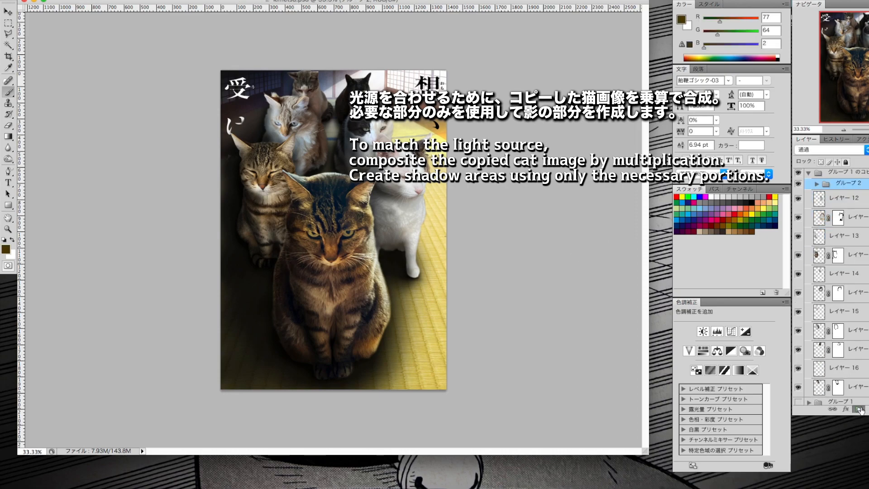
# Set up a 53 px black brush with 0% hardness and refine the dark tabby group's mask along its body.
pyautogui.press('super+alt+0')
pyautogui.click(28, 1)
pyautogui.press('Return')
pyautogui.click(28, 1)
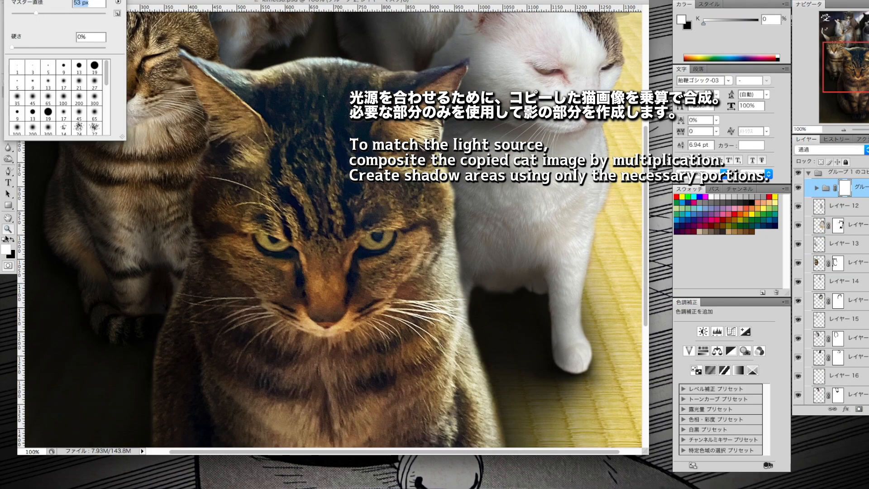
pyautogui.press('Return')
pyautogui.press('x')
pyautogui.click(259, 1)
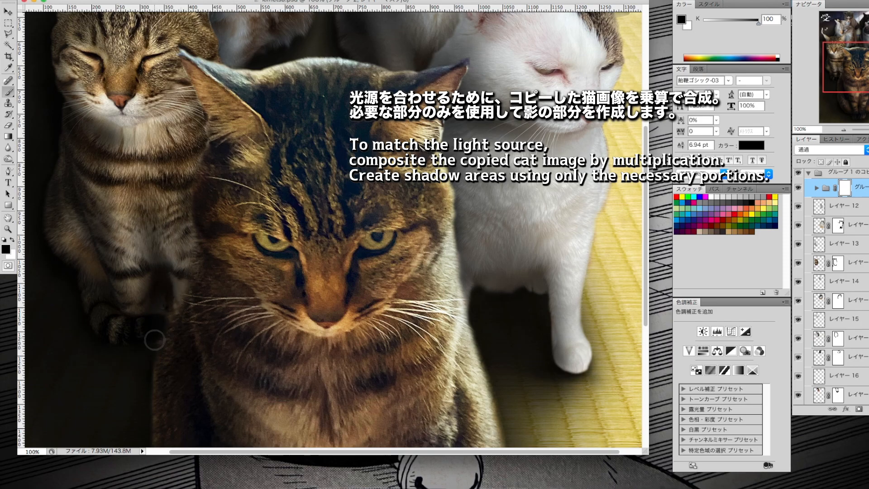
pyautogui.scroll(-5, 154, 340)
pyautogui.hscroll(-2, 155, 339)
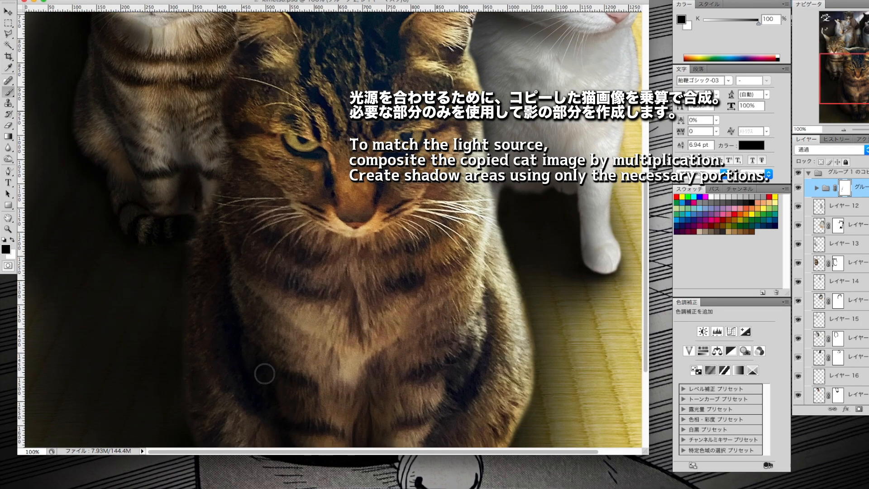
pyautogui.scroll(-7, 385, 253)
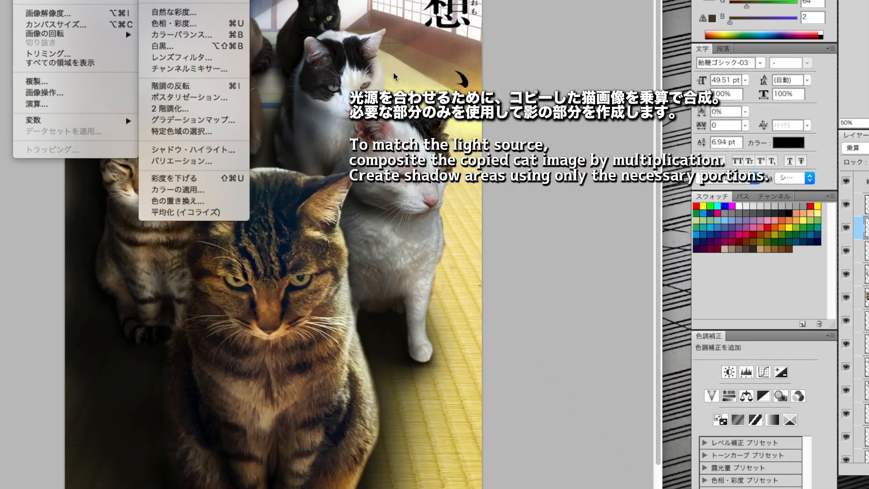
# Darken the white cat's Multiply copy with Curves and fill its layer mask with black.
pyautogui.press('super+m')
pyautogui.moveTo(818, 282); pyautogui.dragTo(826, 302)
pyautogui.moveTo(786, 329); pyautogui.dragTo(787, 347)
pyautogui.press('Return')
pyautogui.click(10, 1)
pyautogui.click(12, 100)
pyautogui.press('Return')
# Reveal the Multiply shading along the white cat's body with a white brush and group the white cat's layers.
pyautogui.press('x')
pyautogui.click(4, 1)
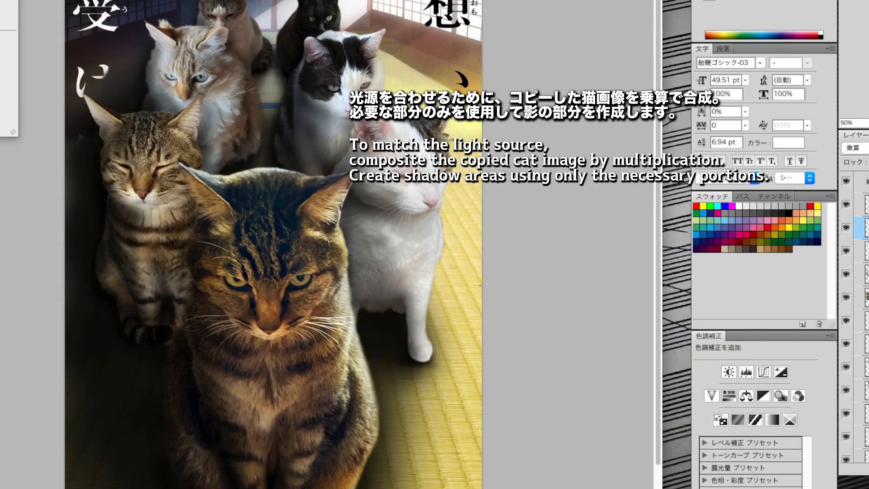
pyautogui.press('Return')
pyautogui.moveTo(349, 176)
pyautogui.mouseDown()
pyautogui.moveTo(376, 135)
pyautogui.moveTo(403, 358)
pyautogui.mouseUp()
pyautogui.moveTo(416, 312)
pyautogui.mouseDown()
pyautogui.moveTo(372, 283)
pyautogui.moveTo(379, 190)
pyautogui.moveTo(404, 236)
pyautogui.mouseUp()
pyautogui.click(864, 204)
pyautogui.press('super+g')
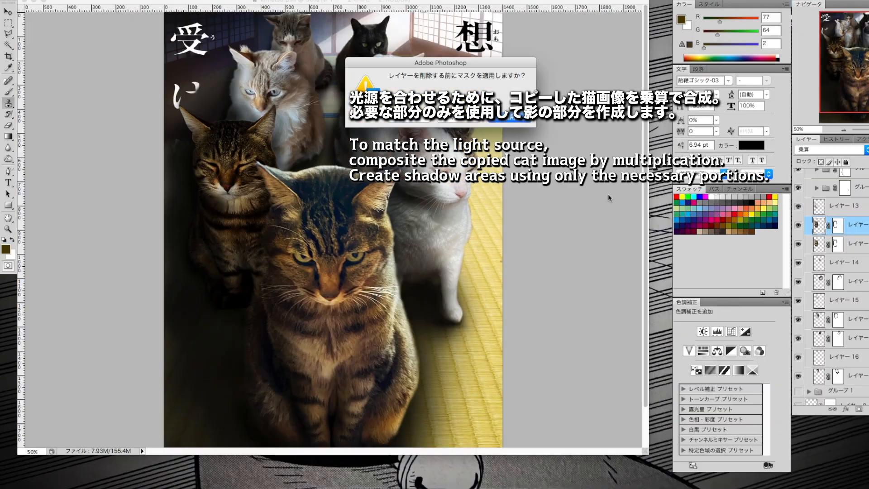
# Apply the existing mask of the brown tabby's Multiply copy, add a new layer mask and fill it with black.
pyautogui.click(520, 136)
pyautogui.click(858, 409)
pyautogui.click(109, 1)
pyautogui.click(123, 96)
pyautogui.press('Return')
pyautogui.press('x')
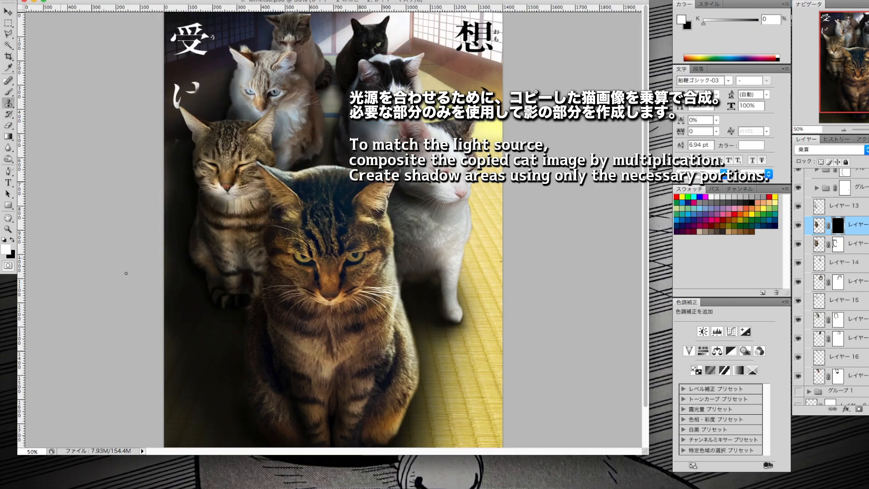
# Reveal the Multiply shading on the brown tabby's face and body by painting its black layer mask with a white brush.
pyautogui.click(44, 1)
pyautogui.moveTo(194, 161)
pyautogui.mouseDown()
pyautogui.moveTo(255, 293)
pyautogui.moveTo(226, 181)
pyautogui.mouseUp()
pyautogui.moveTo(226, 181); pyautogui.dragTo(213, 199)
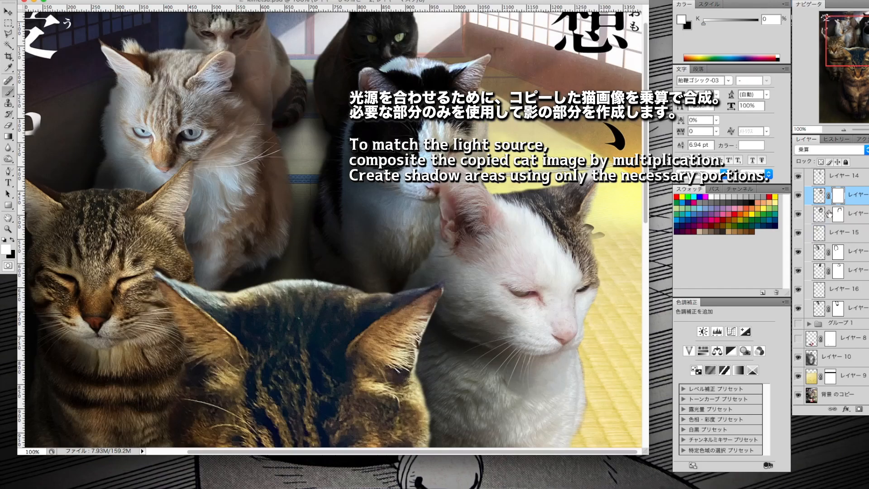
# Fill the black-and-white cat's Multiply copy mask with black and brush the shading back in along its body.
pyautogui.click(13, 240)
pyautogui.click(124, 1)
pyautogui.moveTo(104, 1)
pyautogui.click(132, 134)
pyautogui.press('Return')
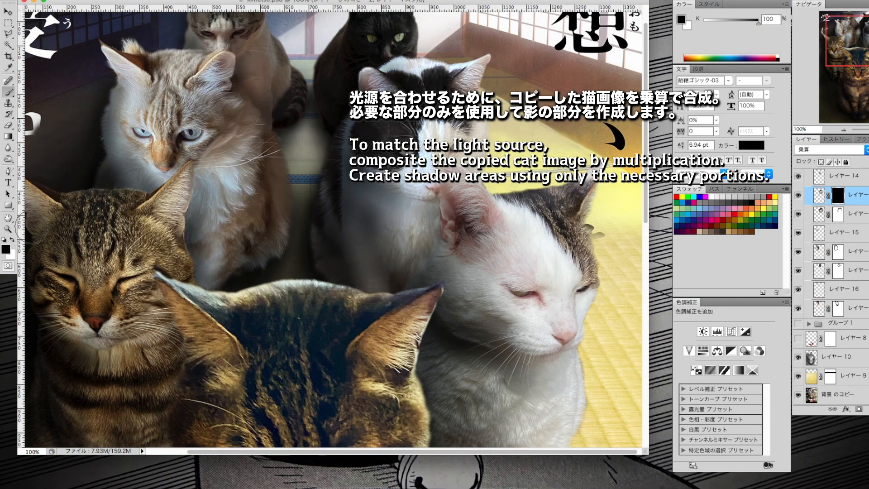
pyautogui.moveTo(309, 243); pyautogui.dragTo(362, 208)
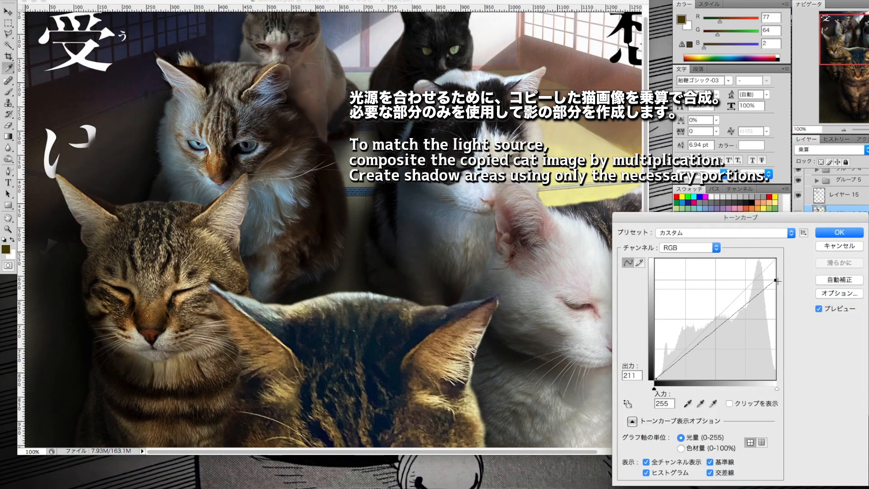
# Darken the cream cat's Multiply copy with Curves, mapping input 230 to output 164, and add a layer mask.
pyautogui.moveTo(760, 312); pyautogui.dragTo(764, 290)
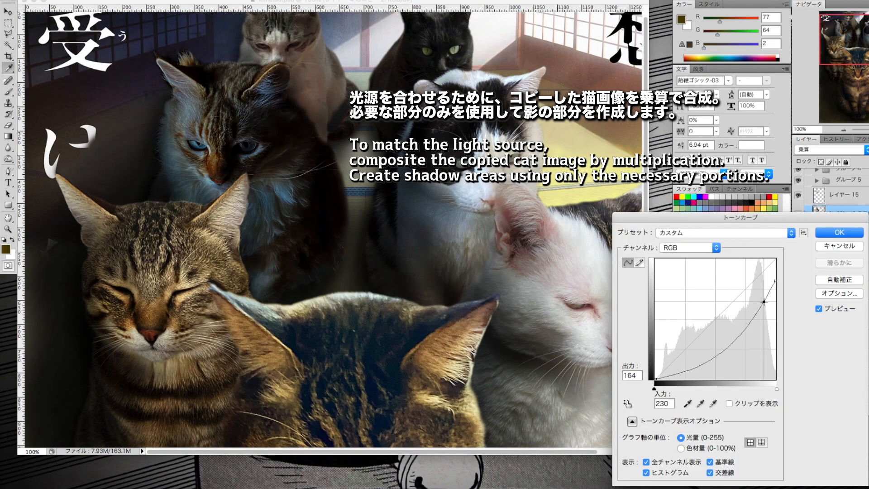
pyautogui.press('Return')
pyautogui.click(858, 409)
# Fill the cream cat's new mask with black and reveal the shading along its face and body with a white brush.
pyautogui.click(13, 240)
pyautogui.click(82, 1)
pyautogui.moveTo(111, 1)
pyautogui.click(131, 110)
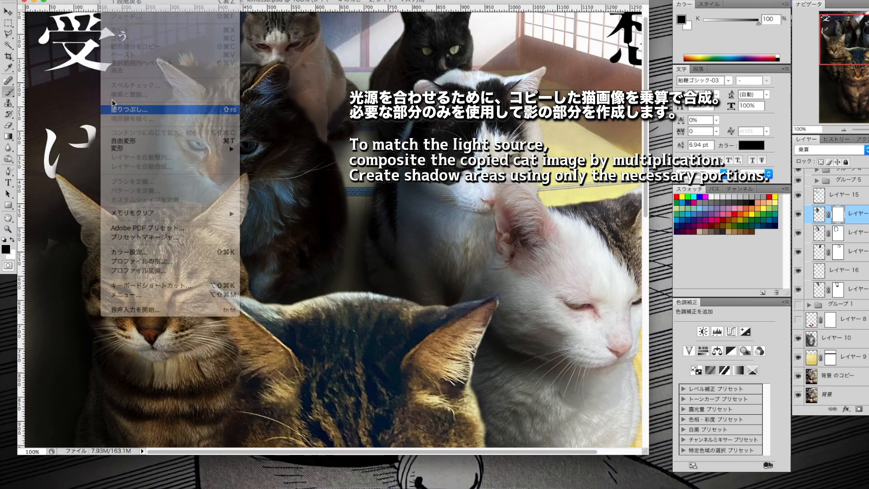
pyautogui.press('Return')
pyautogui.click(13, 239)
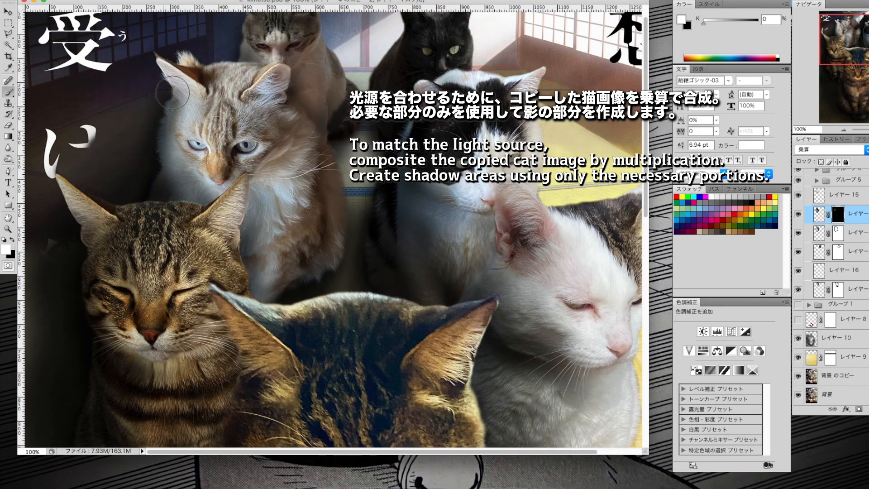
pyautogui.moveTo(255, 288); pyautogui.dragTo(190, 145)
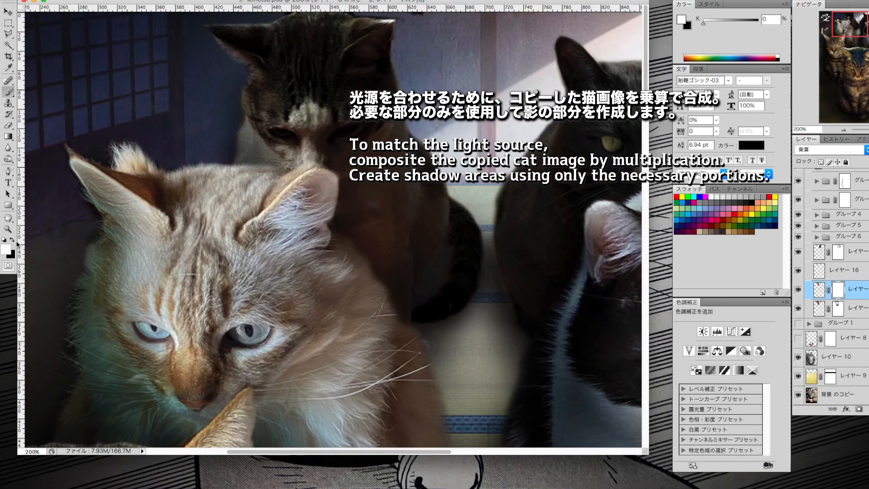
# Fill the rear tabby's Multiply copy mask with black and paint its shading back in with a white brush.
pyautogui.press('x')
pyautogui.click(110, 1)
pyautogui.click(129, 110)
pyautogui.press('Return')
pyautogui.click(13, 240)
pyautogui.moveTo(251, 97); pyautogui.dragTo(251, 144)
pyautogui.moveTo(347, 204)
pyautogui.mouseDown()
pyautogui.moveTo(355, 228)
pyautogui.moveTo(448, 275)
pyautogui.moveTo(353, 181)
pyautogui.mouseUp()
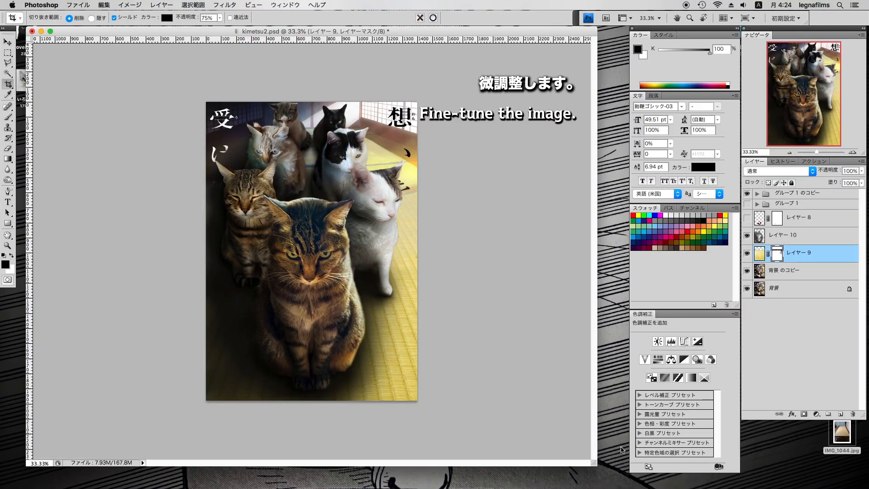
# Cancel the crop and warp the tatami on Layer 9, pulling its left edge and lower-left corner outward.
pyautogui.press('Escape')
pyautogui.click(78, 5)
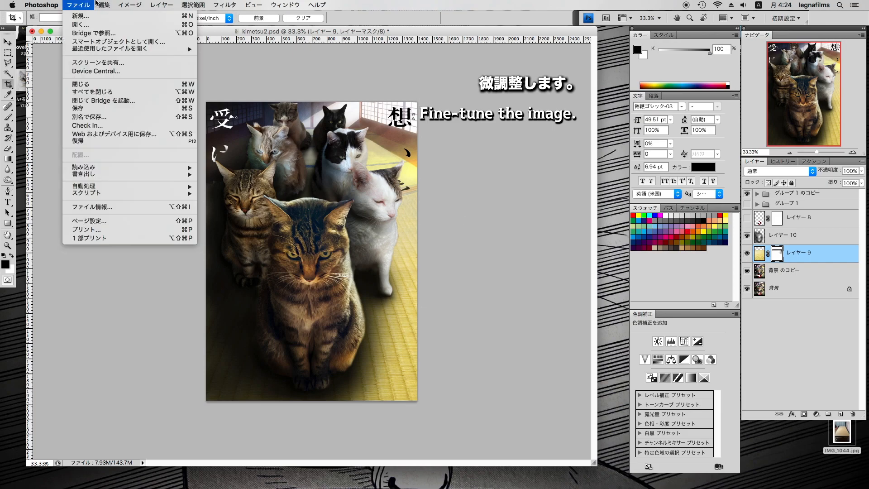
pyautogui.moveTo(131, 171)
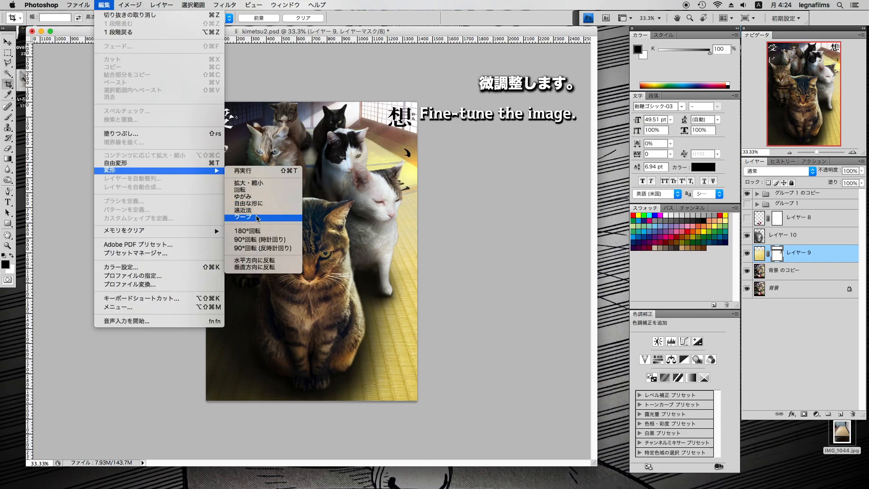
pyautogui.click(257, 217)
pyautogui.moveTo(206, 326); pyautogui.dragTo(190, 322)
pyautogui.moveTo(206, 400); pyautogui.dragTo(174, 395)
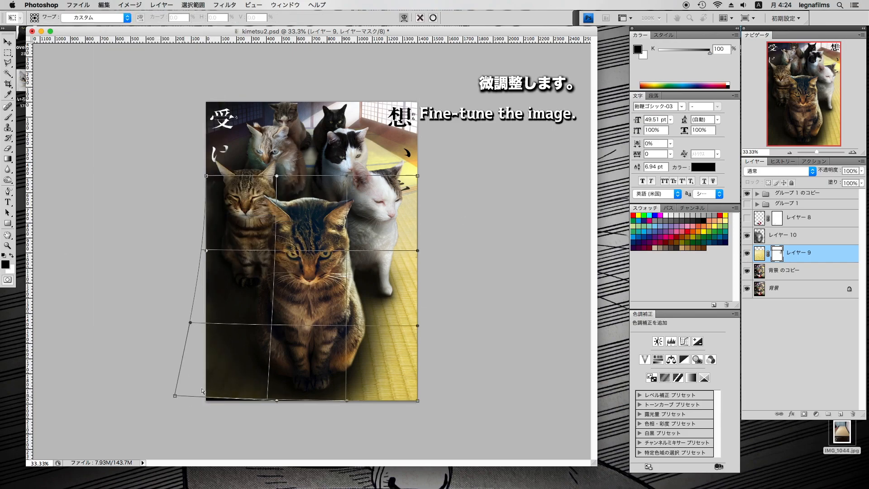
# Extend the tatami warp by pulling the lower-right corner and right edge outward and fine-tuning the lower-left corner.
pyautogui.moveTo(417, 401); pyautogui.dragTo(468, 399)
pyautogui.moveTo(175, 395); pyautogui.dragTo(167, 397)
pyautogui.moveTo(472, 401); pyautogui.dragTo(477, 404)
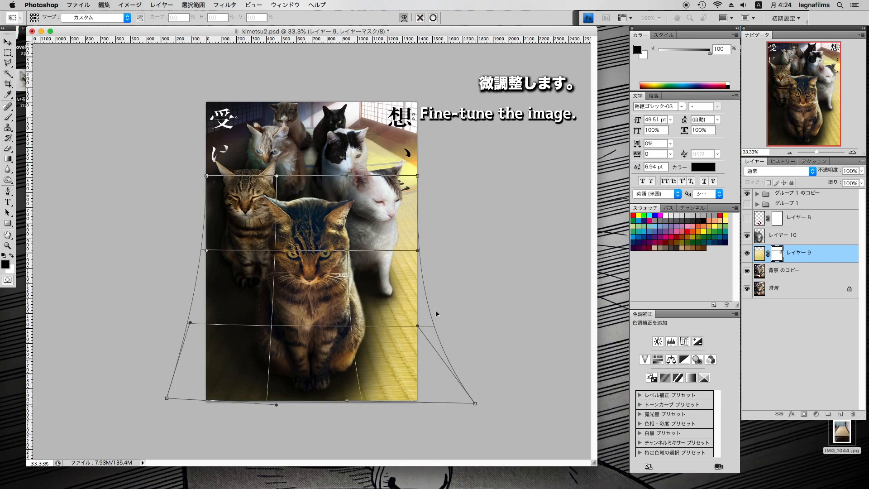
pyautogui.moveTo(419, 250); pyautogui.dragTo(442, 253)
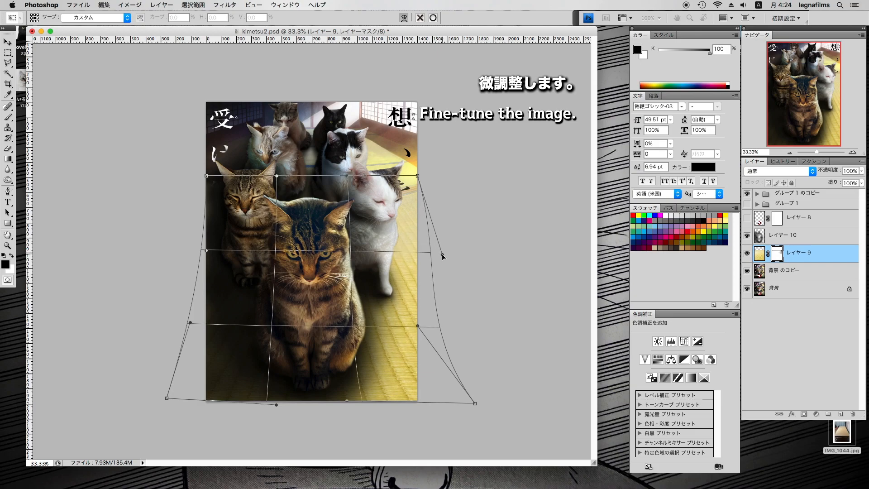
pyautogui.moveTo(446, 333); pyautogui.dragTo(448, 330)
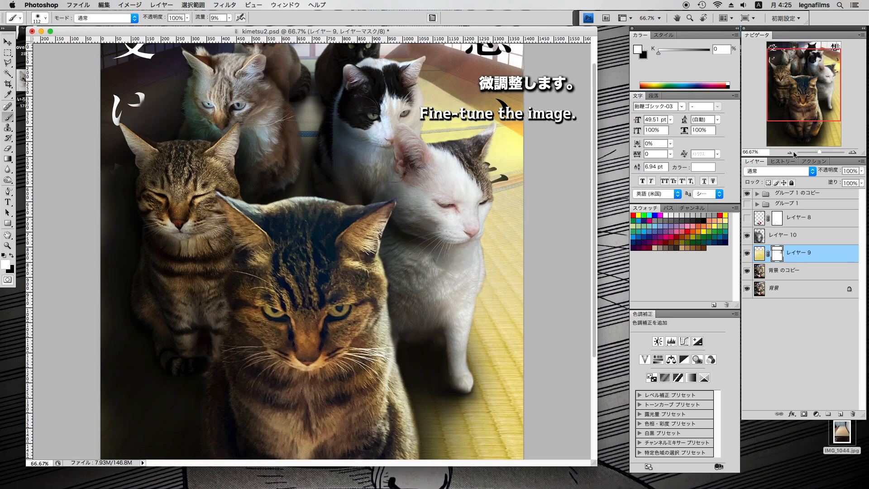
# View the whole poster and compare it with and without Layer 10.
pyautogui.click(792, 153)
pyautogui.click(792, 153)
pyautogui.click(792, 153)
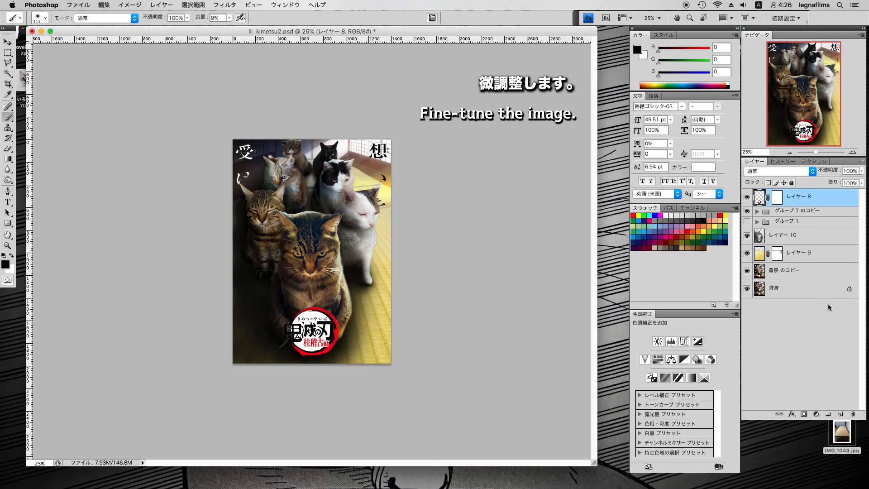
pyautogui.click(747, 236)
pyautogui.click(747, 236)
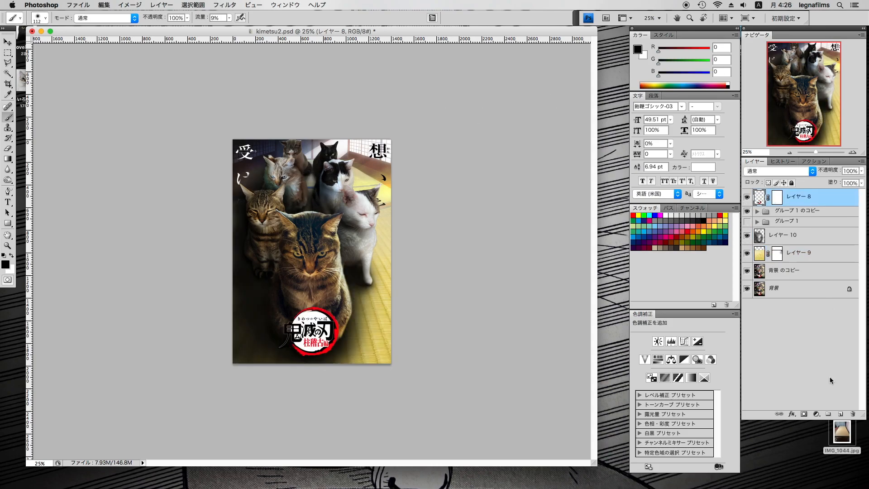
# Duplicate the original poster layer to the top of the stack and copy its two vertical text columns onto separate layers.
pyautogui.moveTo(838, 368); pyautogui.dragTo(840, 414)
pyautogui.moveTo(829, 199); pyautogui.dragTo(829, 191)
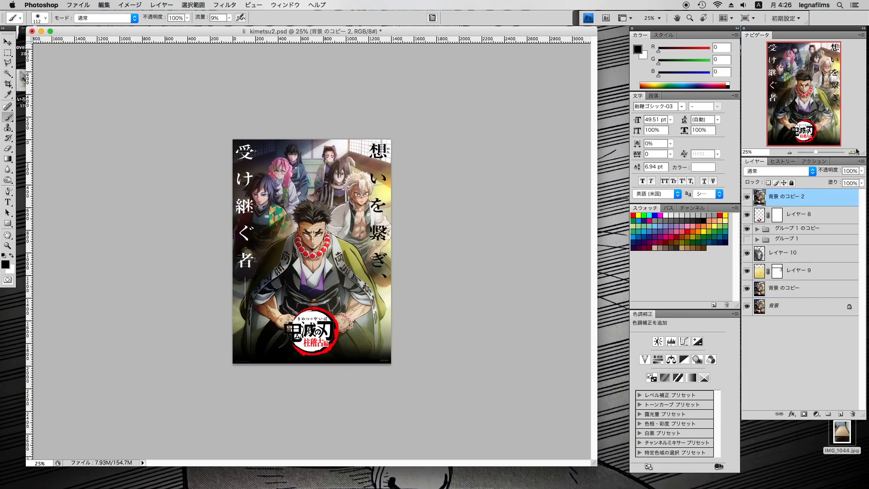
pyautogui.click(852, 152)
pyautogui.click(852, 153)
pyautogui.click(852, 153)
pyautogui.moveTo(831, 68); pyautogui.dragTo(844, 46)
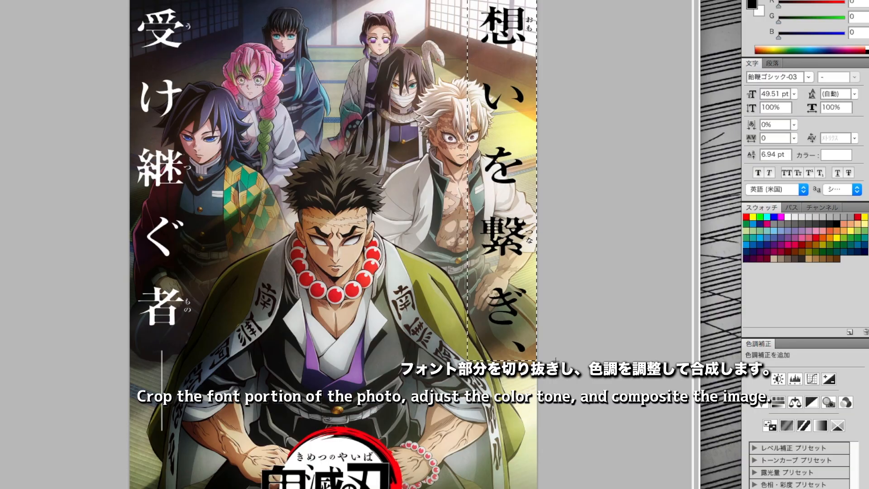
pyautogui.click(226, 80)
pyautogui.moveTo(215, 381); pyautogui.dragTo(199, 452)
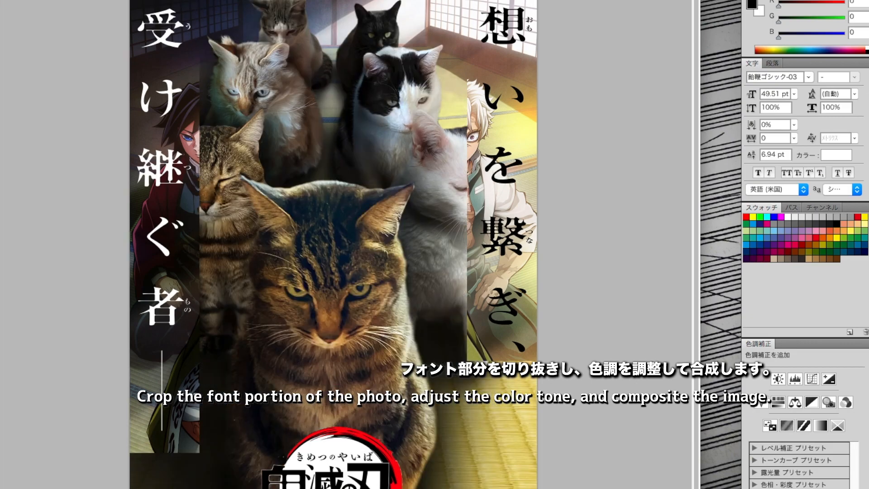
# Isolate the red channel of Layer 18, the right text column.
pyautogui.click(136, 1)
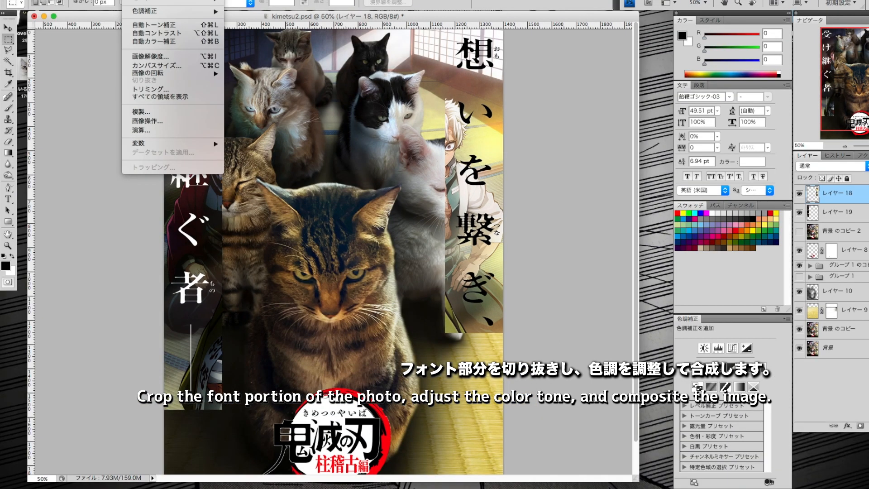
pyautogui.click(814, 209)
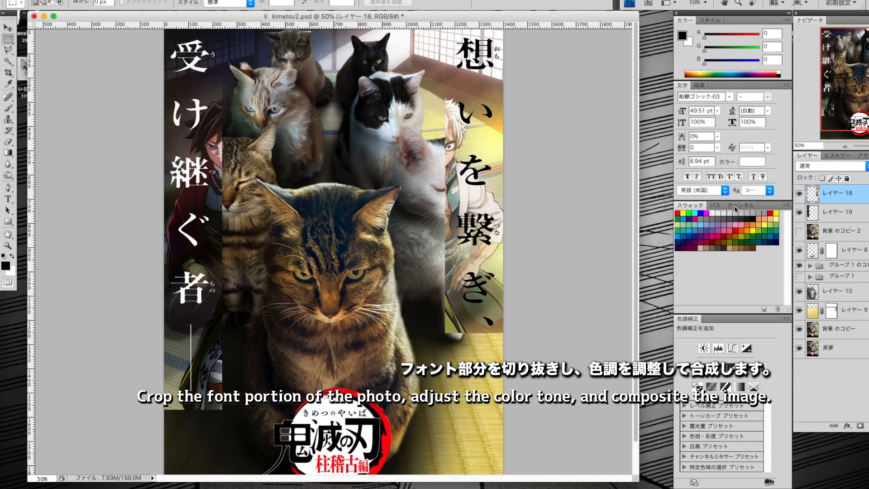
pyautogui.click(736, 206)
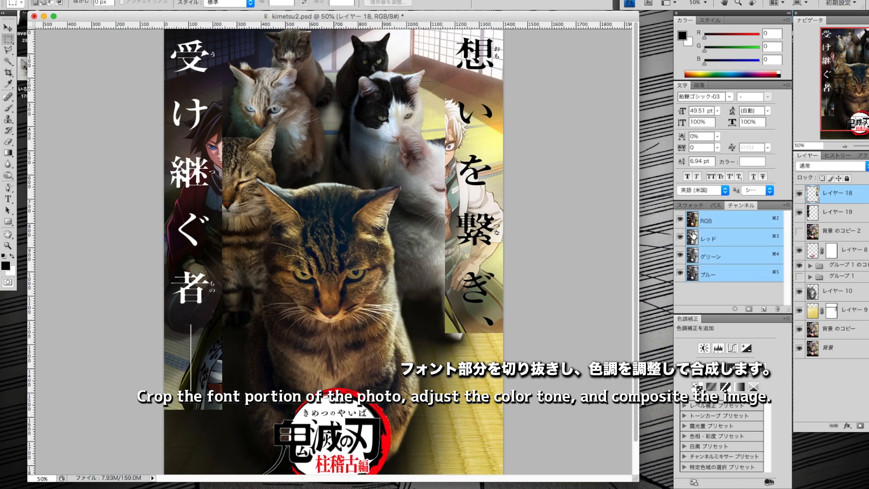
pyautogui.click(717, 238)
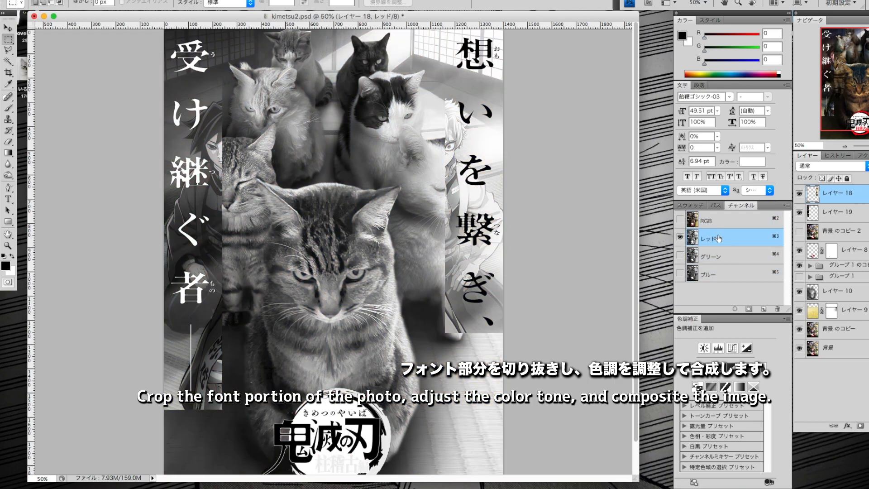
# Lighten the artwork around the right text column in the red channel with a large Dodge brush set to midtones, 59% exposure.
pyautogui.click(9, 176)
pyautogui.click(28, 174)
pyautogui.click(47, 2)
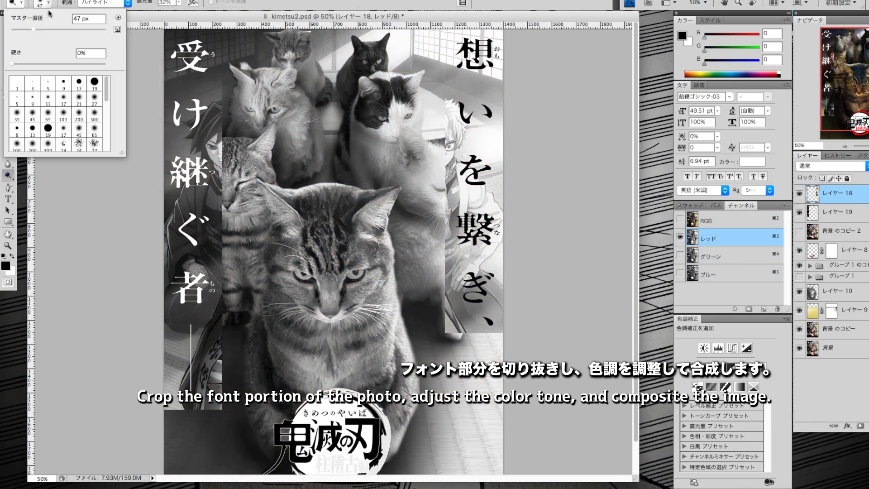
pyautogui.click(102, 3)
pyautogui.click(98, 21)
pyautogui.moveTo(453, 93)
pyautogui.mouseDown()
pyautogui.moveTo(457, 266)
pyautogui.moveTo(496, 293)
pyautogui.moveTo(457, 156)
pyautogui.mouseUp()
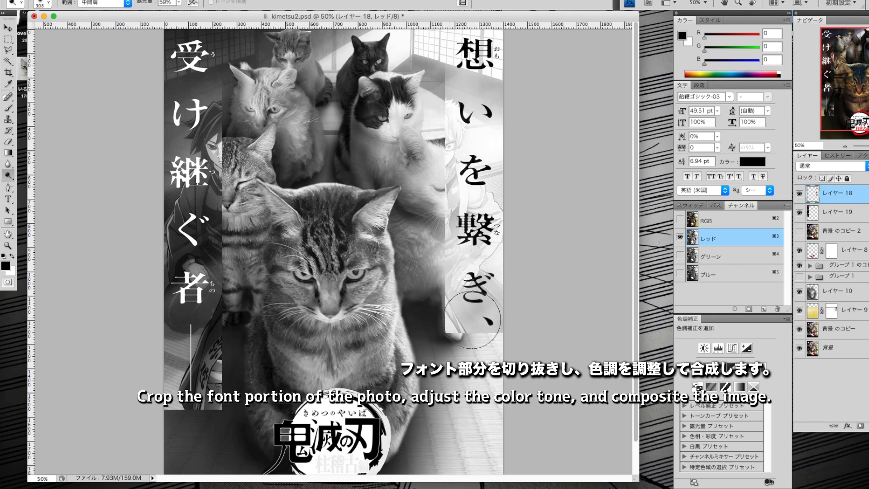
pyautogui.moveTo(475, 317); pyautogui.dragTo(470, 93)
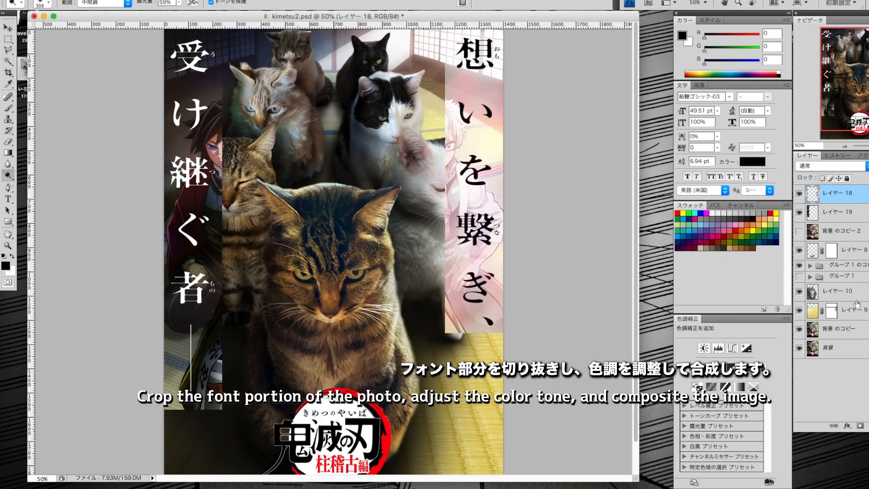
# Apply Threshold to the right text column layer, adjusting the level to turn it into pure black and white.
pyautogui.click(166, 1)
pyautogui.moveTo(138, 1)
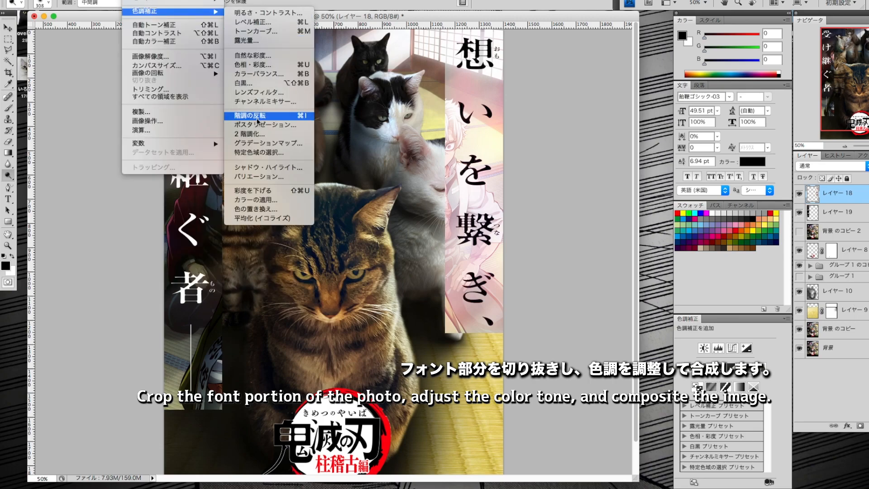
pyautogui.click(258, 134)
pyautogui.moveTo(517, 57); pyautogui.dragTo(604, 232)
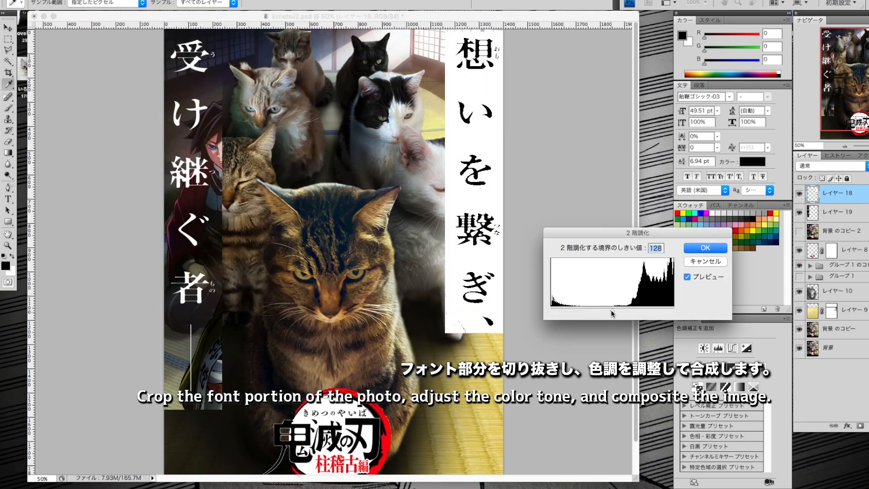
pyautogui.moveTo(627, 309); pyautogui.dragTo(633, 309)
pyautogui.click(695, 249)
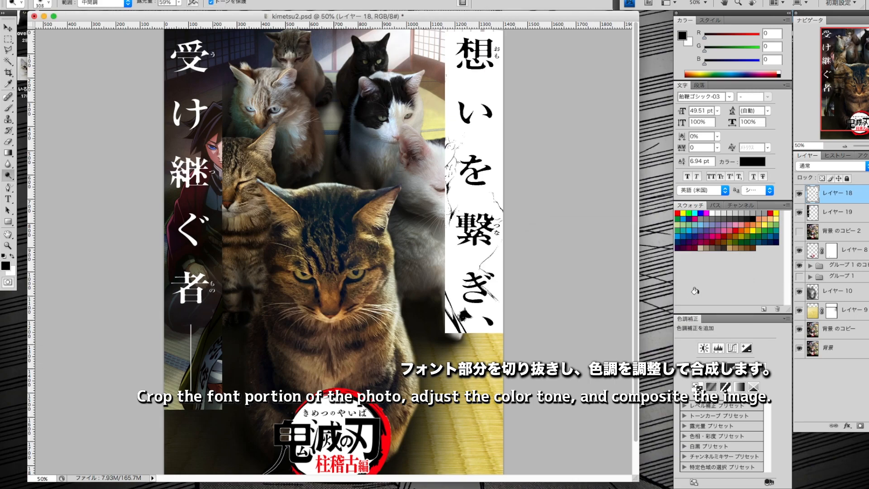
# Mask out the white background and stray line art around the right text column with a 46 px eraser.
pyautogui.click(799, 265)
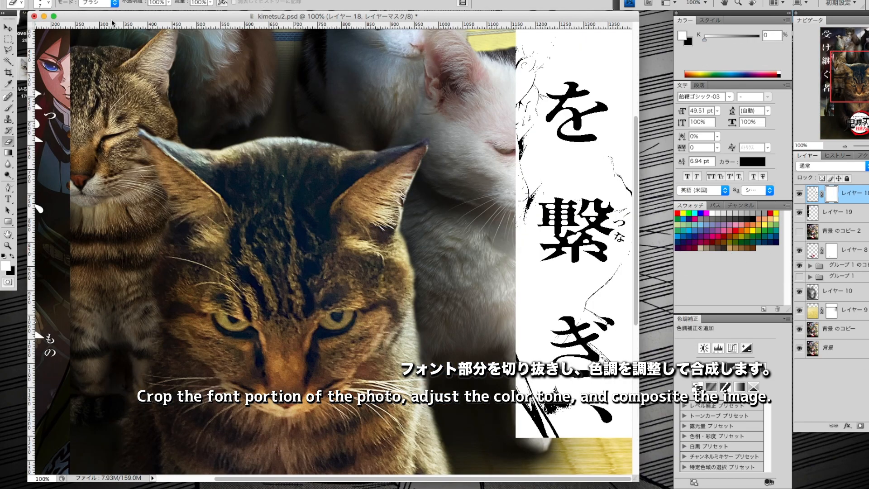
pyautogui.click(47, 4)
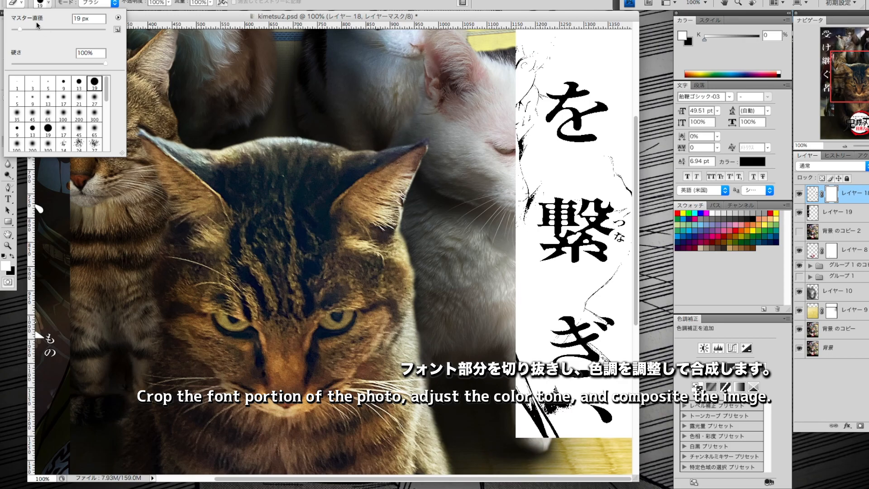
pyautogui.moveTo(539, 177)
pyautogui.mouseDown()
pyautogui.moveTo(536, 185)
pyautogui.moveTo(528, 133)
pyautogui.mouseUp()
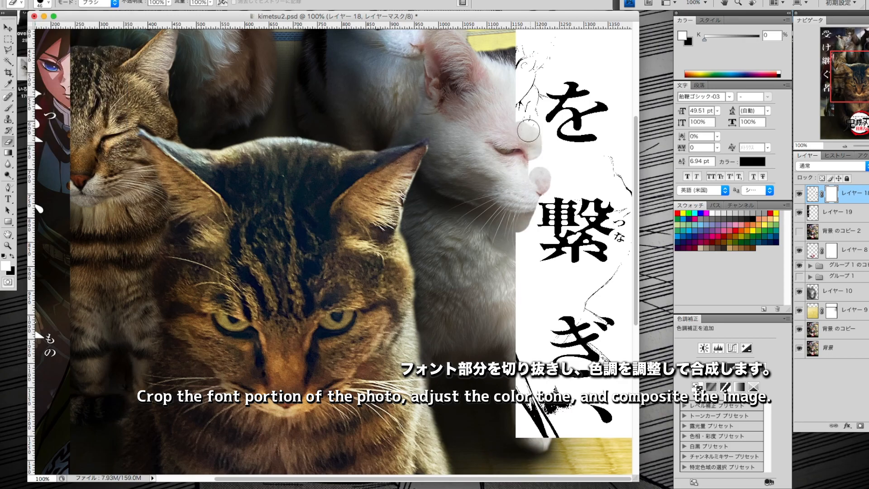
pyautogui.moveTo(536, 101); pyautogui.dragTo(560, 54)
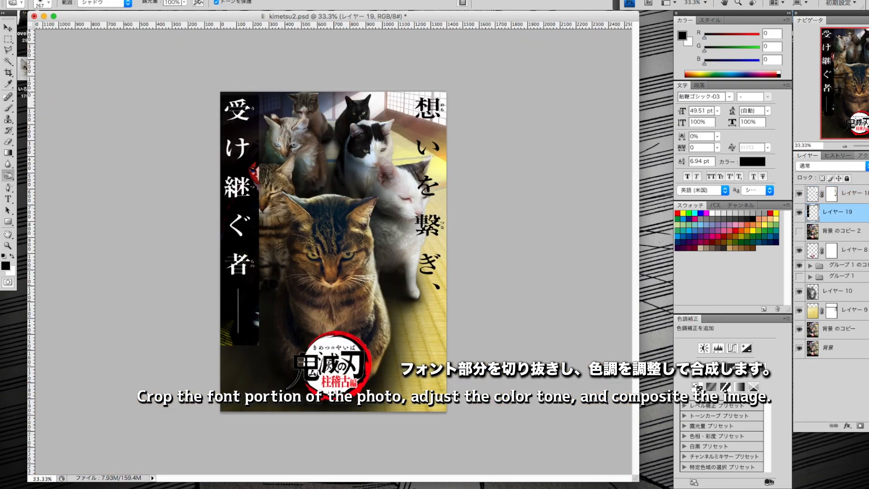
# Apply Threshold at level 102 to Layer 19, the left text column, turning it into pure black and white.
pyautogui.press('super+plus')
pyautogui.press('super+plus')
pyautogui.scroll(2, 333, 251)
pyautogui.click(170, 0)
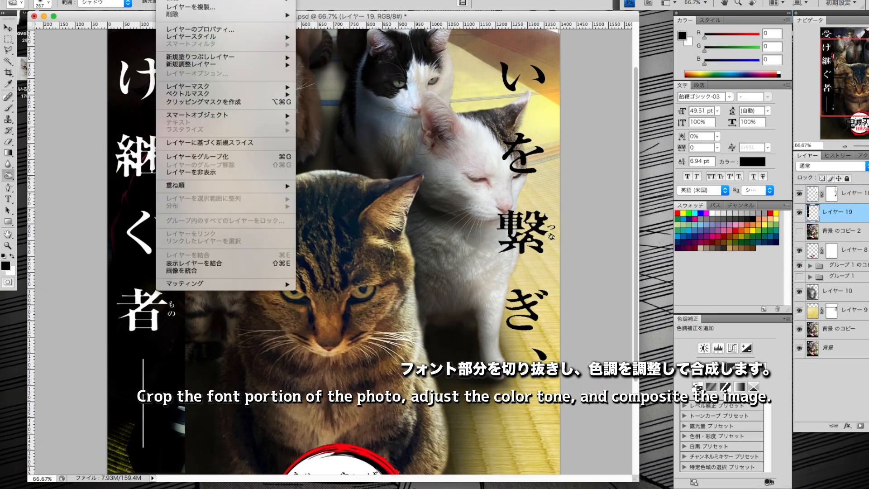
pyautogui.moveTo(131, 1)
pyautogui.moveTo(149, 12)
pyautogui.click(254, 134)
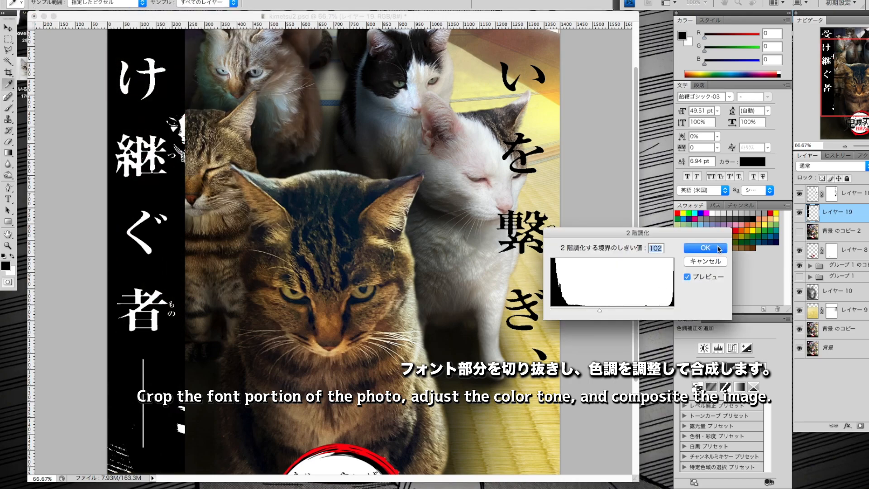
pyautogui.click(717, 249)
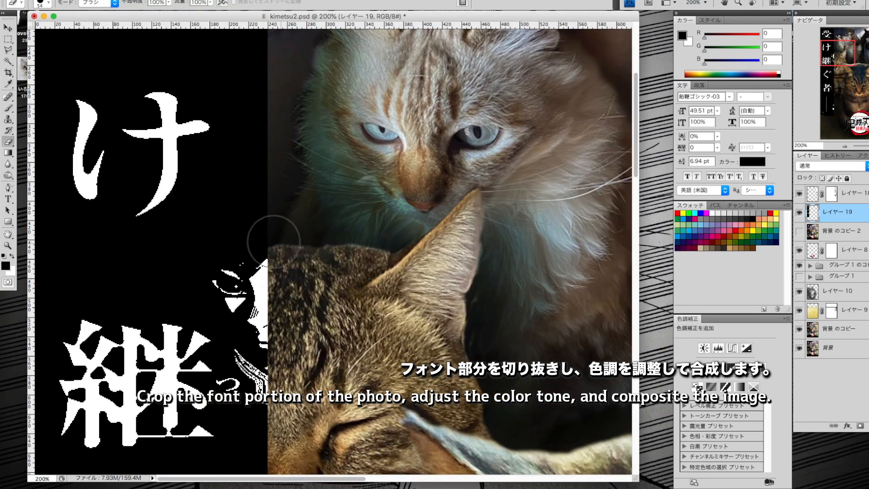
# Erase the leftover character art beside the left text column and set Layer 19's blend mode to Screen.
pyautogui.moveTo(274, 243)
pyautogui.mouseDown()
pyautogui.moveTo(240, 297)
pyautogui.moveTo(251, 347)
pyautogui.mouseUp()
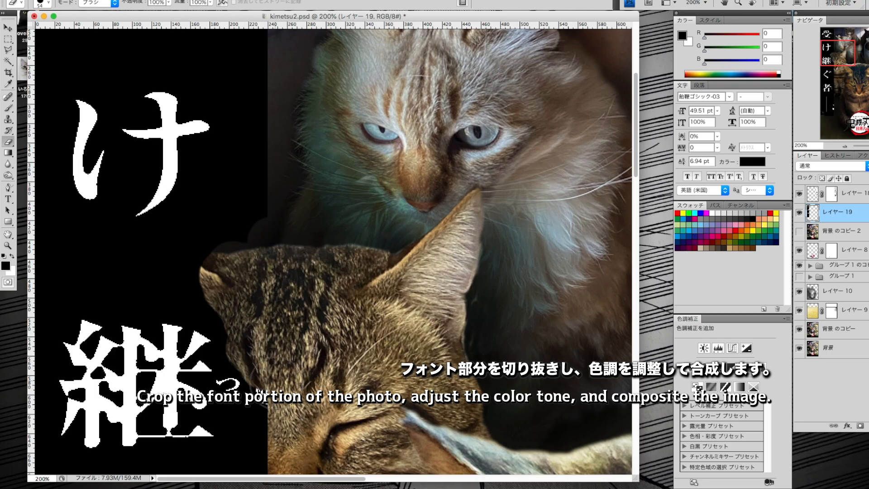
pyautogui.click(48, 3)
pyautogui.press('Return')
pyautogui.moveTo(837, 53); pyautogui.dragTo(838, 68)
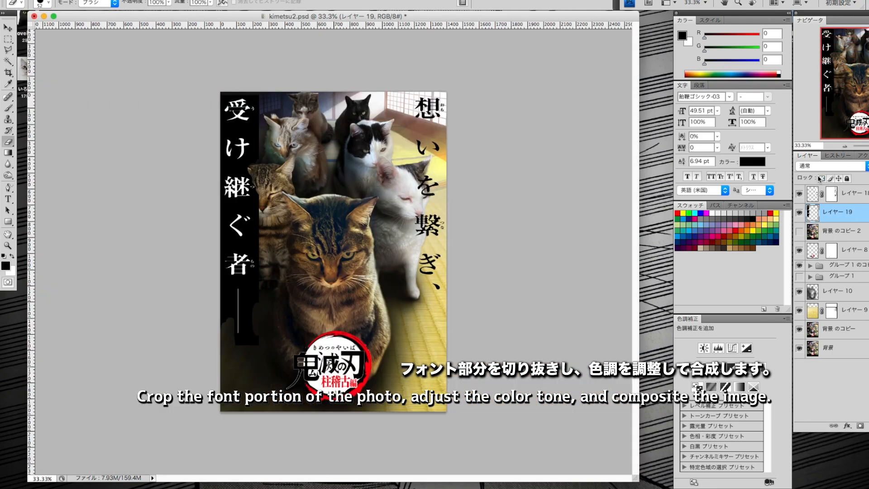
pyautogui.click(819, 165)
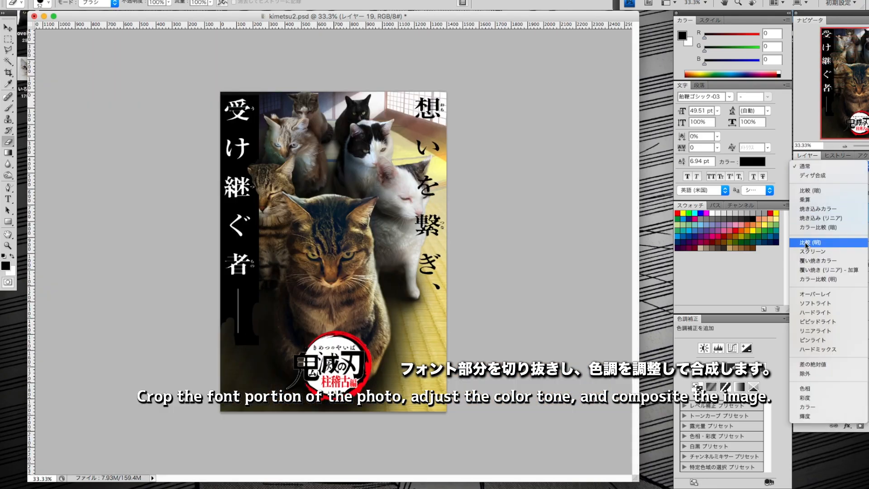
pyautogui.click(808, 252)
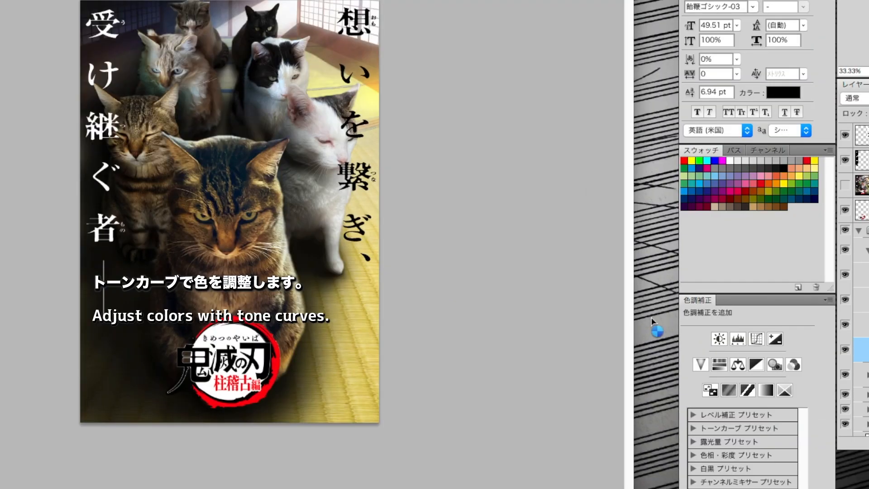
# Shape an RGB contrast curve for the front cat, with input 165 at output 182 and input 61 at output 48.
pyautogui.press('super+m')
pyautogui.click(734, 327)
pyautogui.click(694, 367)
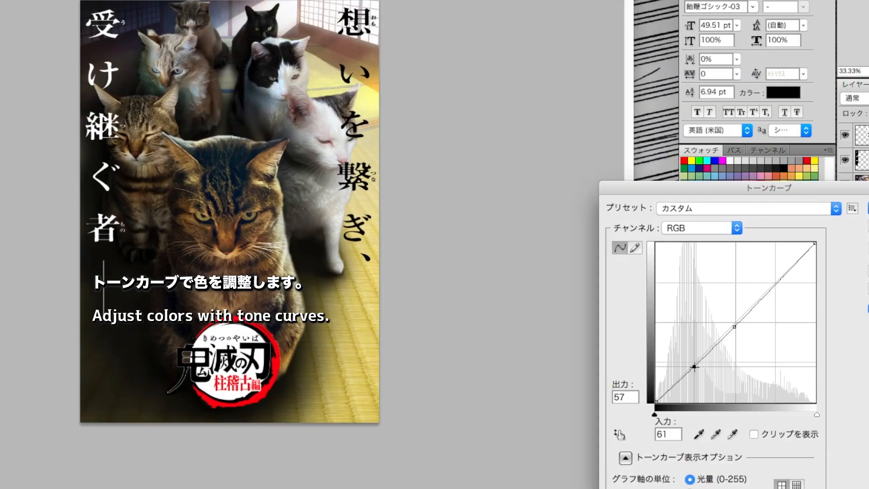
pyautogui.moveTo(762, 297); pyautogui.dragTo(759, 288)
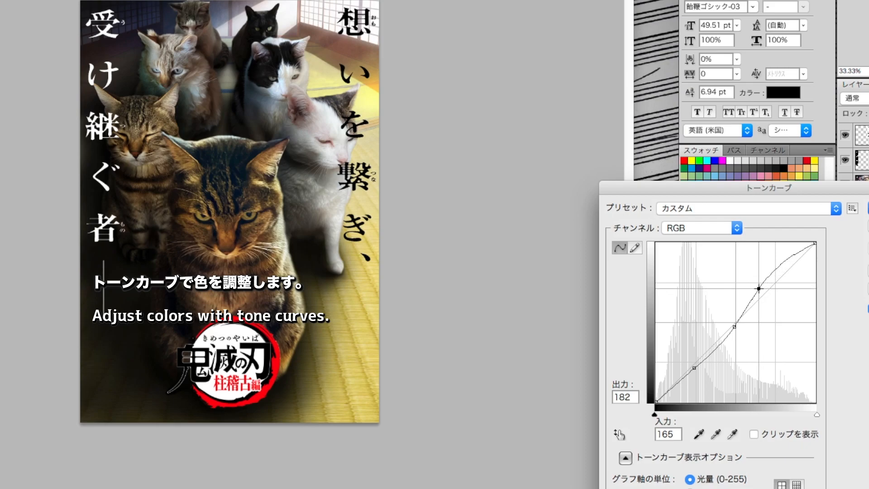
pyautogui.moveTo(694, 368); pyautogui.dragTo(691, 368)
pyautogui.moveTo(694, 372); pyautogui.dragTo(694, 372)
# Lower the Green curve's midtones slightly, raise input 179 to output 184, and apply the Curves adjustment.
pyautogui.click(708, 228)
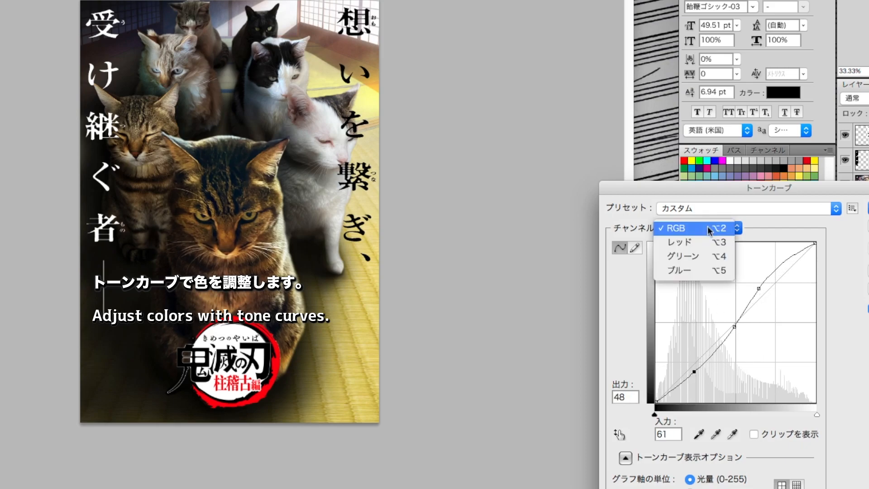
pyautogui.click(703, 256)
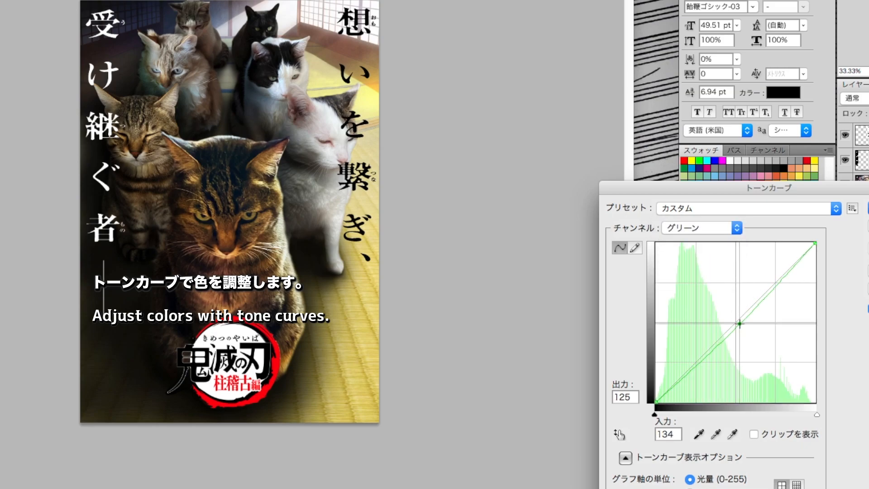
pyautogui.click(736, 324)
pyautogui.click(769, 287)
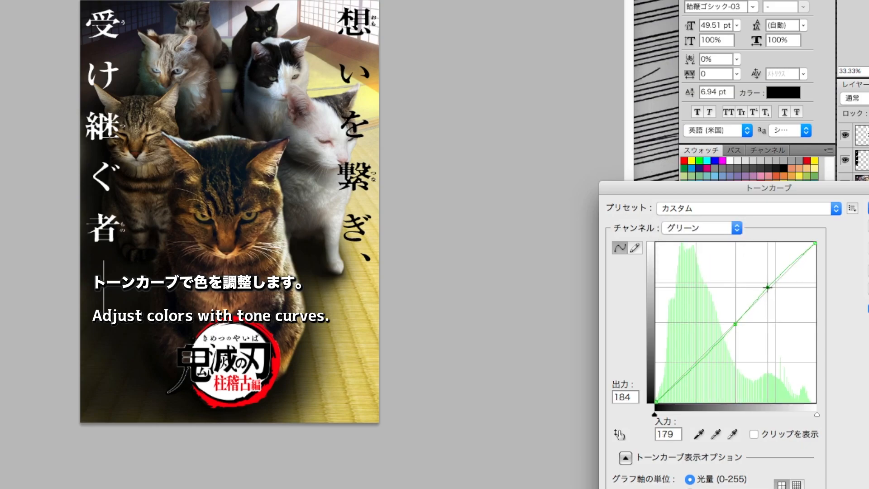
pyautogui.click(868, 208)
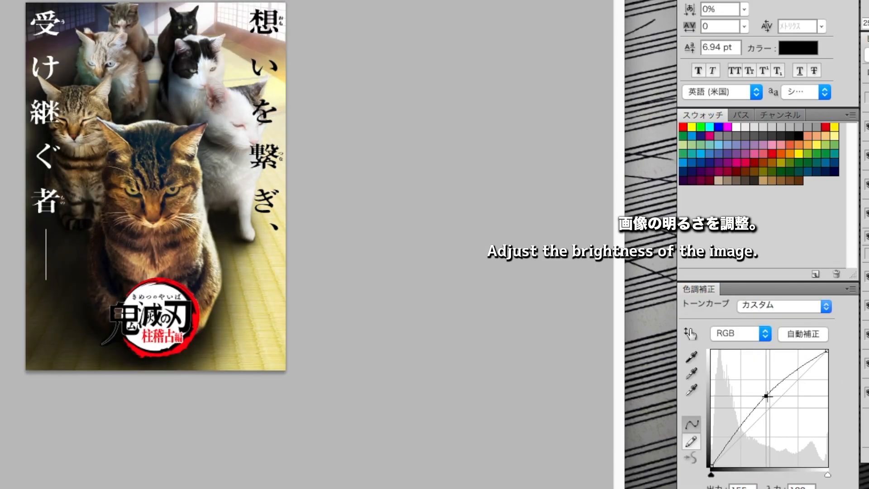
# Brighten the image by raising the midtones of the Curves adjustment layer, and set a Vibrance adjustment to -45.
pyautogui.moveTo(766, 396); pyautogui.dragTo(768, 396)
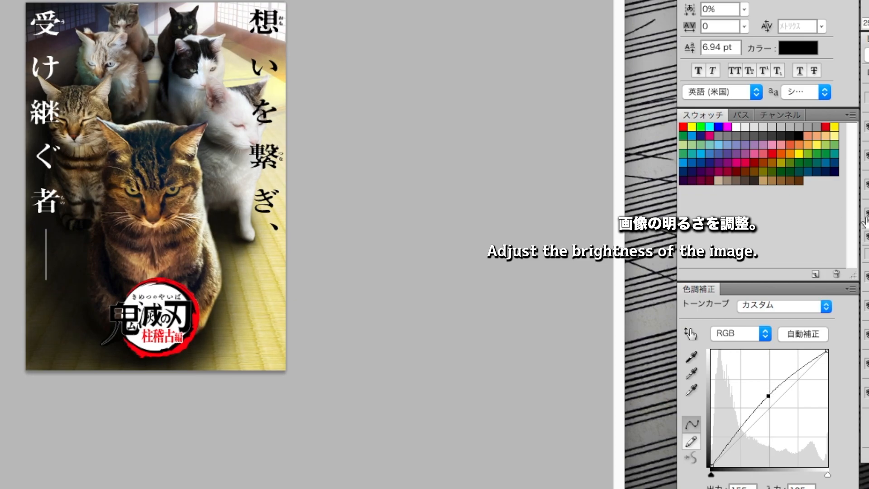
pyautogui.moveTo(828, 352); pyautogui.dragTo(820, 351)
pyautogui.moveTo(767, 398); pyautogui.dragTo(765, 397)
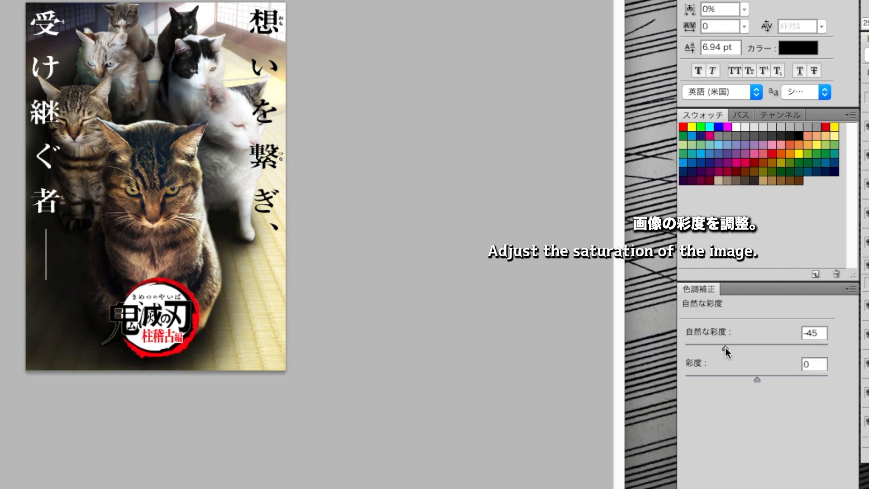
pyautogui.moveTo(724, 347); pyautogui.dragTo(725, 347)
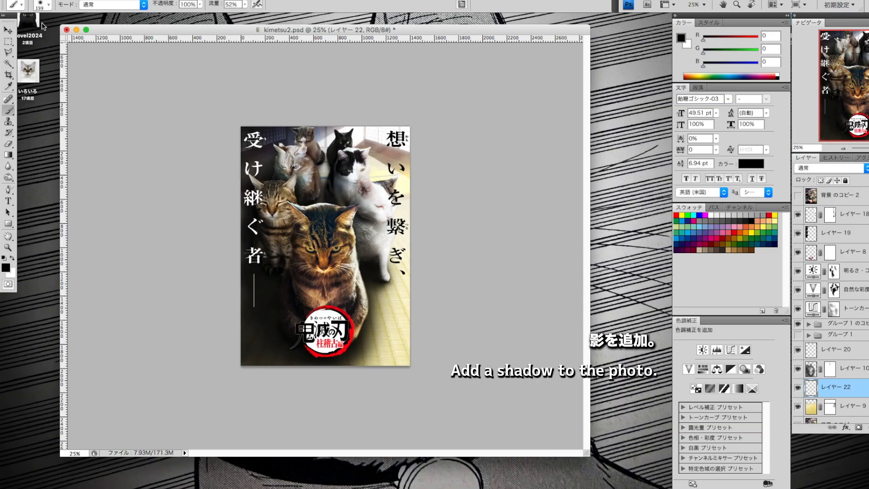
# Paint soft black shadows over the tatami on Layer 22 in Multiply mode at 5% flow, and along the poster's bottom edge on Layer 23.
pyautogui.click(48, 5)
pyautogui.click(245, 4)
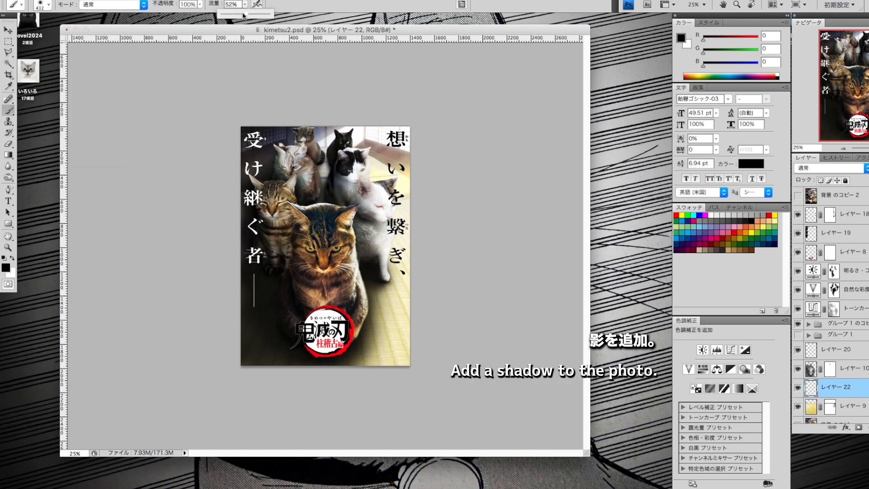
pyautogui.click(830, 168)
pyautogui.click(814, 194)
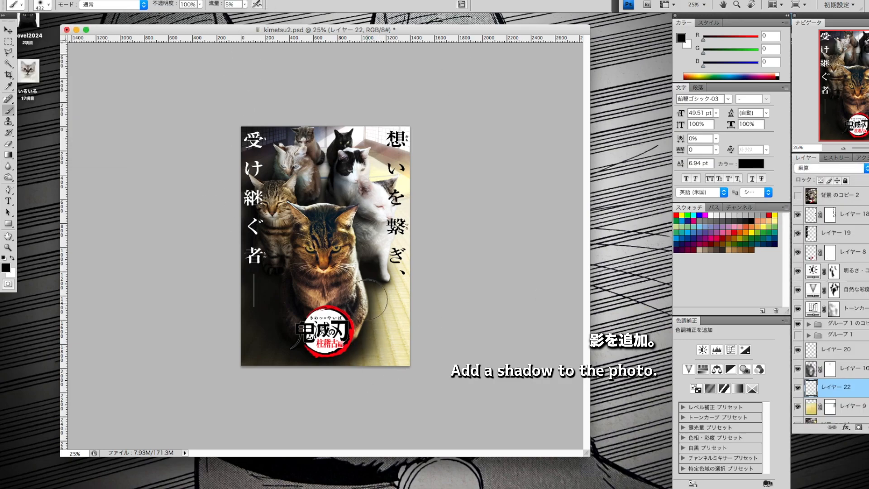
pyautogui.moveTo(382, 311)
pyautogui.mouseDown()
pyautogui.moveTo(373, 355)
pyautogui.moveTo(382, 346)
pyautogui.moveTo(376, 251)
pyautogui.moveTo(388, 242)
pyautogui.moveTo(380, 365)
pyautogui.mouseUp()
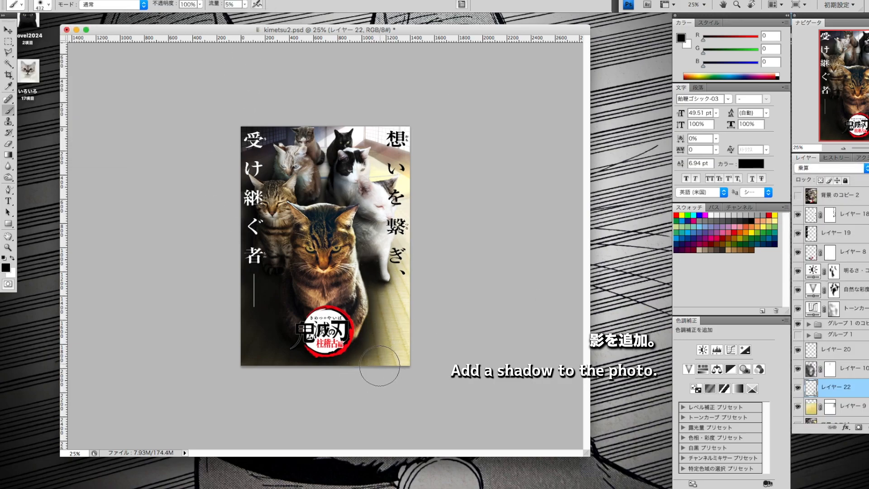
pyautogui.moveTo(319, 179)
pyautogui.mouseDown()
pyautogui.moveTo(334, 174)
pyautogui.moveTo(323, 170)
pyautogui.mouseUp()
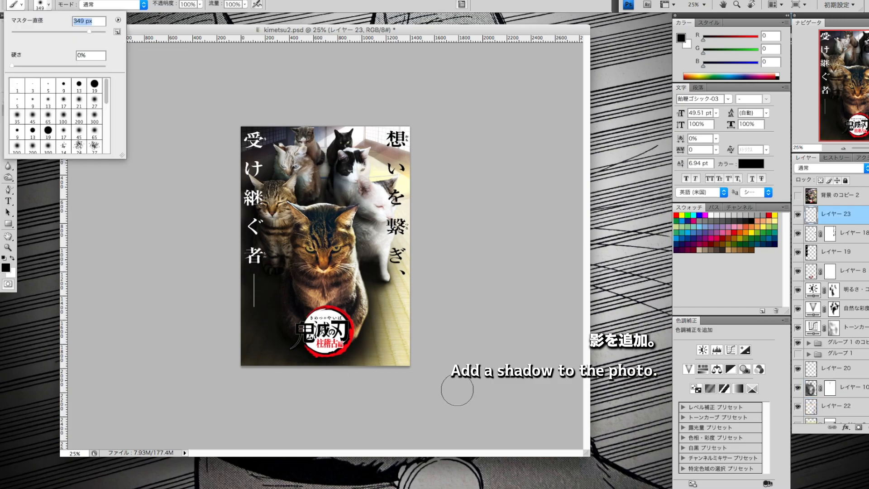
pyautogui.moveTo(418, 374); pyautogui.dragTo(186, 364)
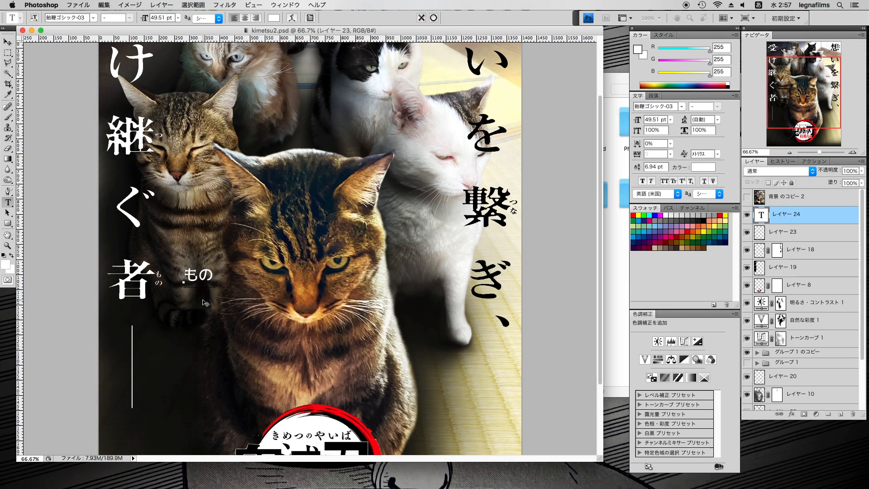
# Enter the white text 者 beside the original 者 in the left column and enlarge it to 81.16 pt.
pyautogui.press('space')
pyautogui.click(198, 338)
pyautogui.click(433, 18)
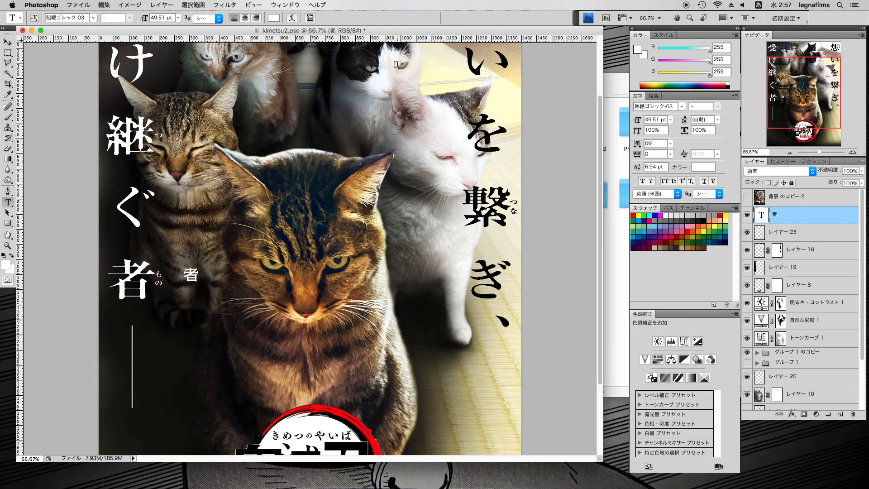
pyautogui.press('super+t')
pyautogui.moveTo(199, 284); pyautogui.dragTo(240, 335)
pyautogui.press('Return')
# Change the font of the 者 text layer to HG明朝E.
pyautogui.doubleClick(211, 301)
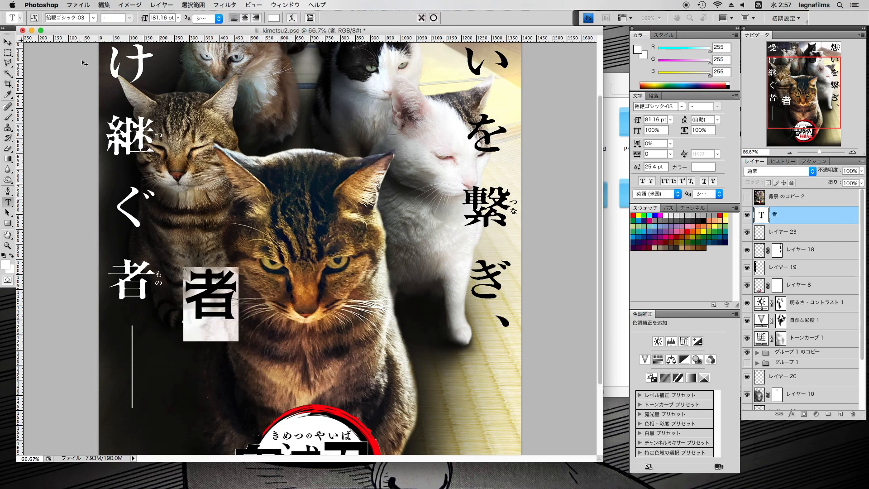
pyautogui.click(93, 17)
pyautogui.click(98, 275)
pyautogui.click(93, 18)
pyautogui.scroll(6, 102, 115)
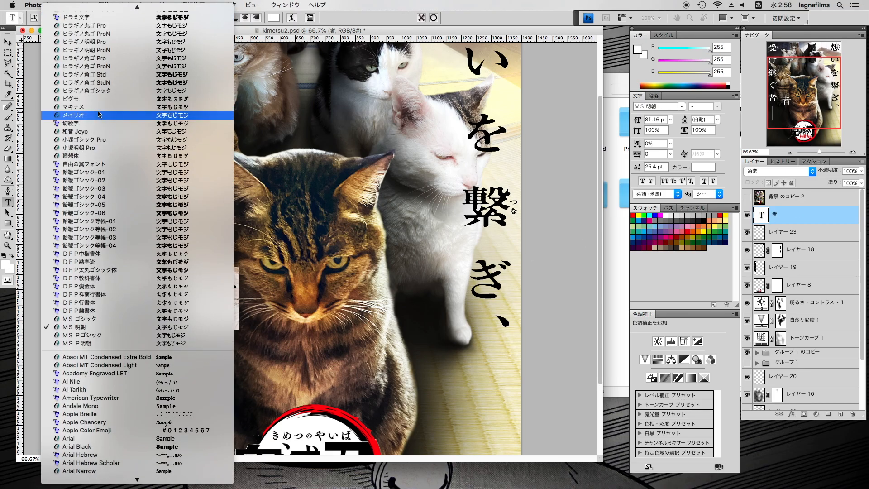
pyautogui.click(106, 83)
pyautogui.click(433, 18)
# Scale the 者 text over the poster's original 者 to match its size, and move it beside the column.
pyautogui.press('super+t')
pyautogui.moveTo(211, 297); pyautogui.dragTo(193, 277)
pyautogui.moveTo(191, 250); pyautogui.dragTo(154, 299)
pyautogui.press('Return')
pyautogui.press('v')
pyautogui.moveTo(103, 191); pyautogui.dragTo(173, 190)
# Replace the 者 text with 猫 and place it over the original 者 in the left column.
pyautogui.doubleClick(761, 214)
pyautogui.write('猫')
pyautogui.press('super+Return')
pyautogui.press('v')
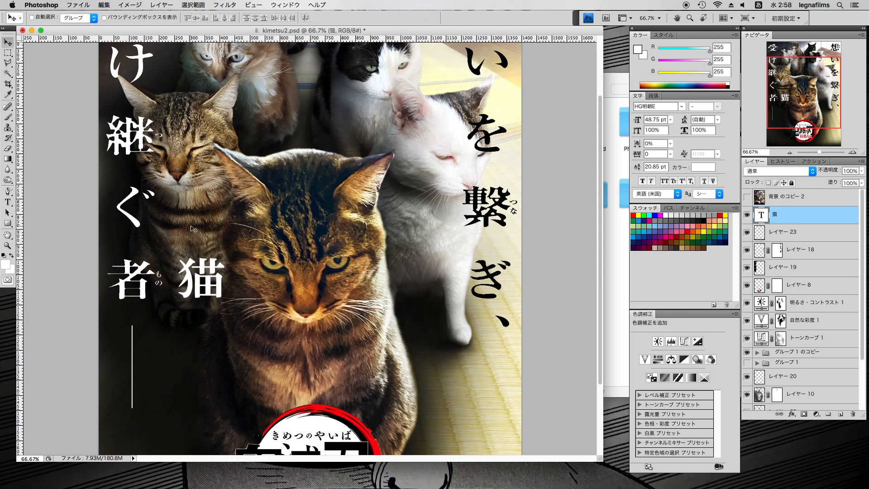
pyautogui.moveTo(219, 259); pyautogui.dragTo(150, 258)
# Add a small vertical text layer reading ねこ below the sitting cat and scale it down to furigana size.
pyautogui.press('t')
pyautogui.click(197, 303)
pyautogui.write('ね')
pyautogui.click(34, 18)
pyautogui.click(433, 18)
pyautogui.press('super+t')
pyautogui.moveTo(208, 304); pyautogui.dragTo(203, 315)
pyautogui.press('Return')
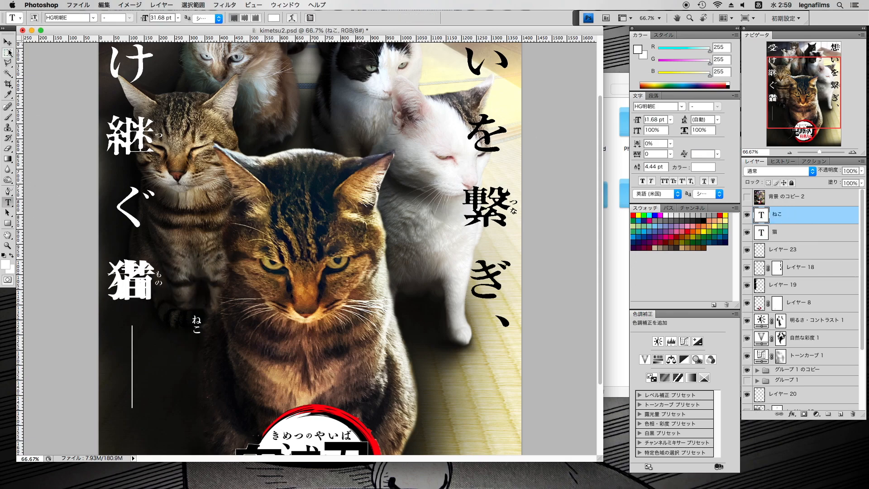
# Resize the ねこ furigana and place it over the original もの reading beside 猫.
pyautogui.click(8, 41)
pyautogui.keyDown('super'); pyautogui.click(154, 308); pyautogui.keyUp('super')
pyautogui.keyDown('super'); pyautogui.click(154, 308); pyautogui.keyUp('super')
pyautogui.press('super+t')
pyautogui.moveTo(286, 241); pyautogui.dragTo(237, 221)
pyautogui.click(432, 18)
pyautogui.moveTo(284, 200); pyautogui.dragTo(256, 202)
# Add a layer mask to Layer 19 and paint black with a 68 px brush to hide the original 者 and its もの furigana.
pyautogui.click(747, 232)
pyautogui.click(746, 232)
pyautogui.click(746, 284)
pyautogui.click(746, 284)
pyautogui.click(783, 284)
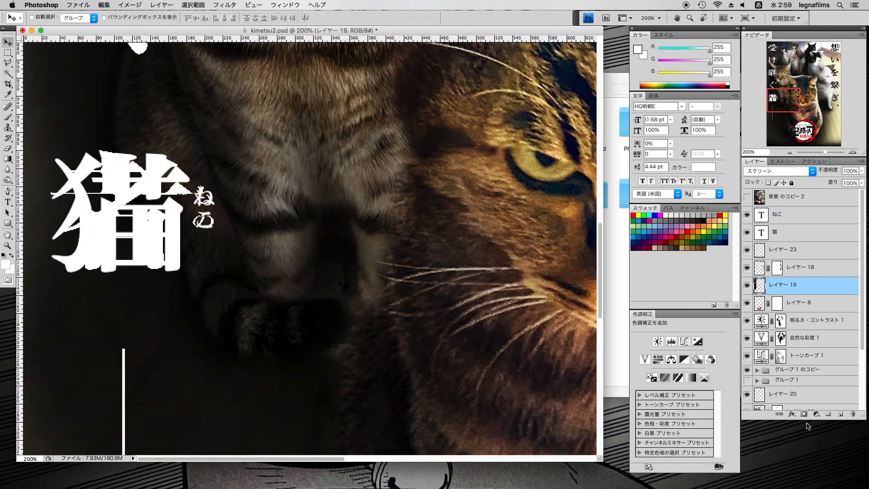
pyautogui.click(804, 414)
pyautogui.press('b')
pyautogui.click(40, 18)
pyautogui.moveTo(176, 151)
pyautogui.mouseDown()
pyautogui.moveTo(130, 248)
pyautogui.moveTo(58, 241)
pyautogui.mouseUp()
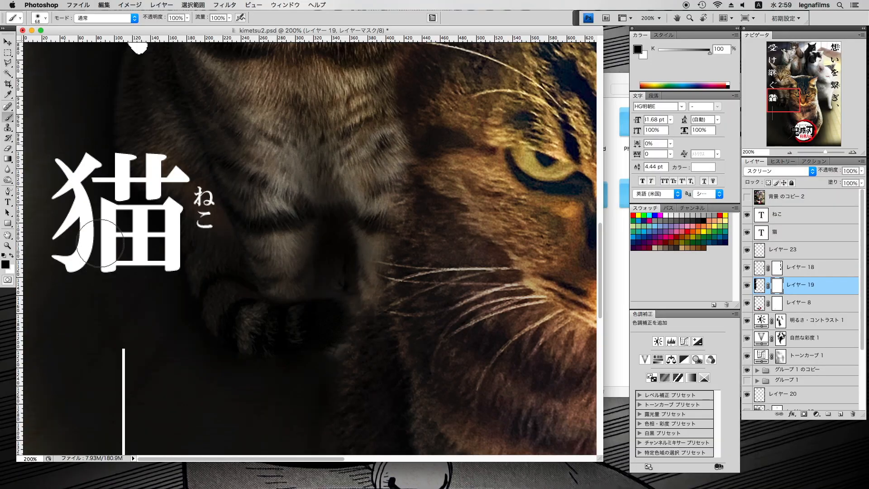